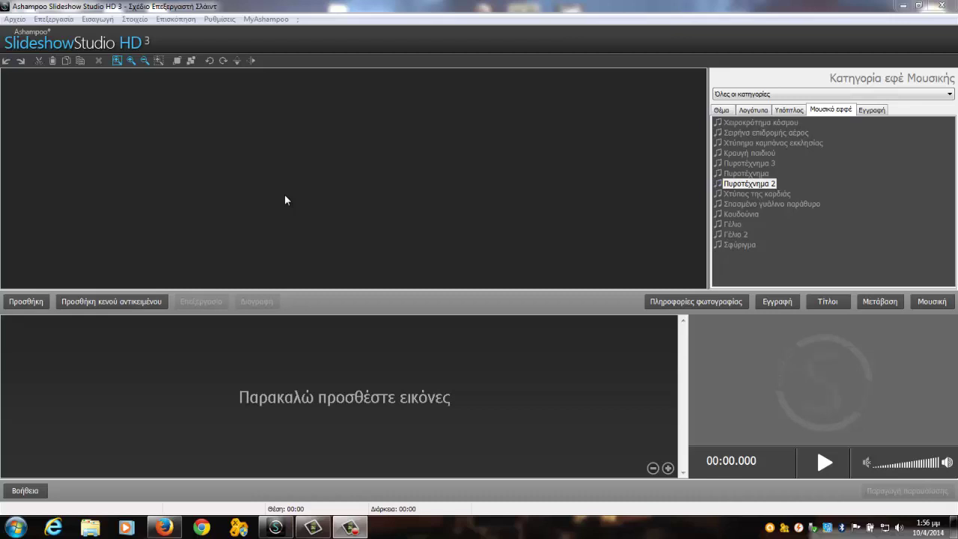
# Step: Start a new 16:9 widescreen project and select all 30 photos, 1.jpg to 30.jpg
pyautogui.click(15, 19)
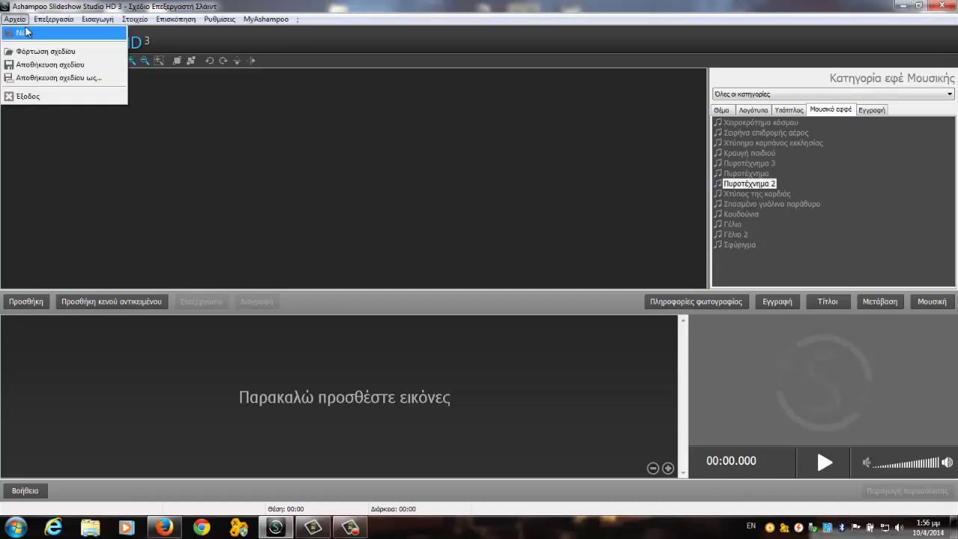
pyautogui.click(23, 33)
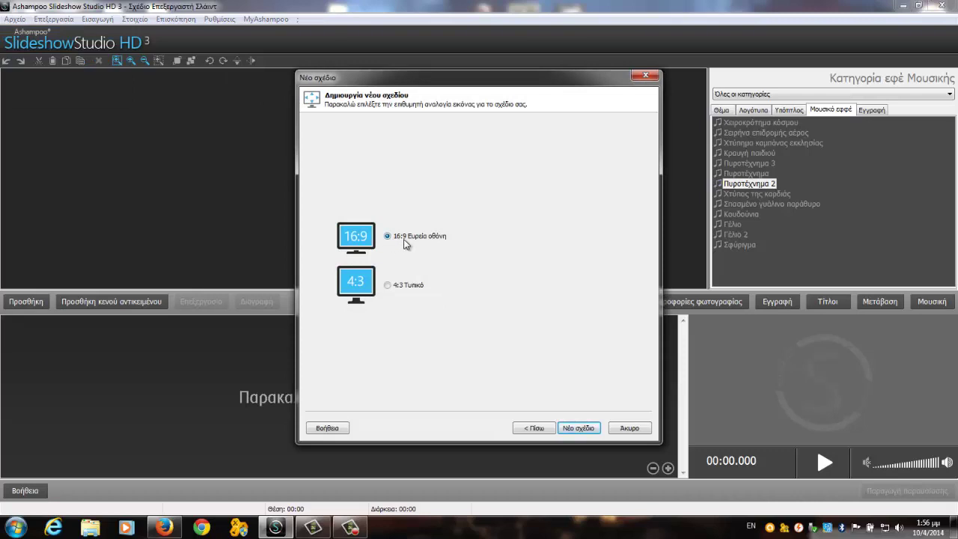
pyautogui.click(578, 427)
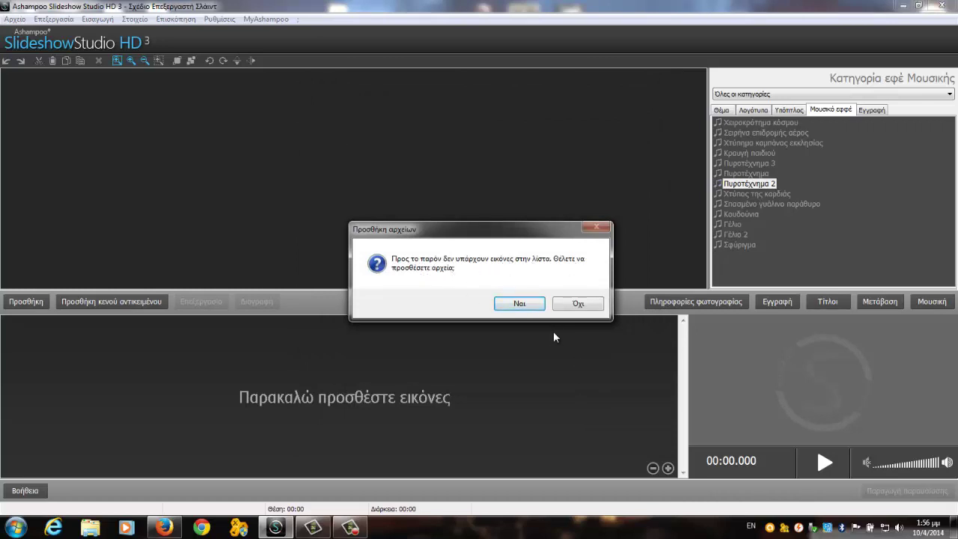
pyautogui.click(525, 305)
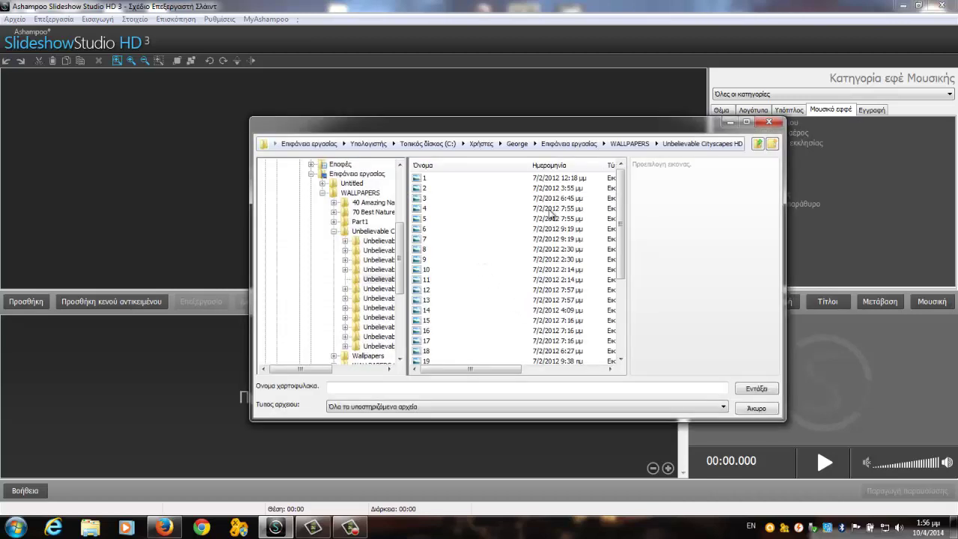
pyautogui.moveTo(620, 225); pyautogui.dragTo(620, 299)
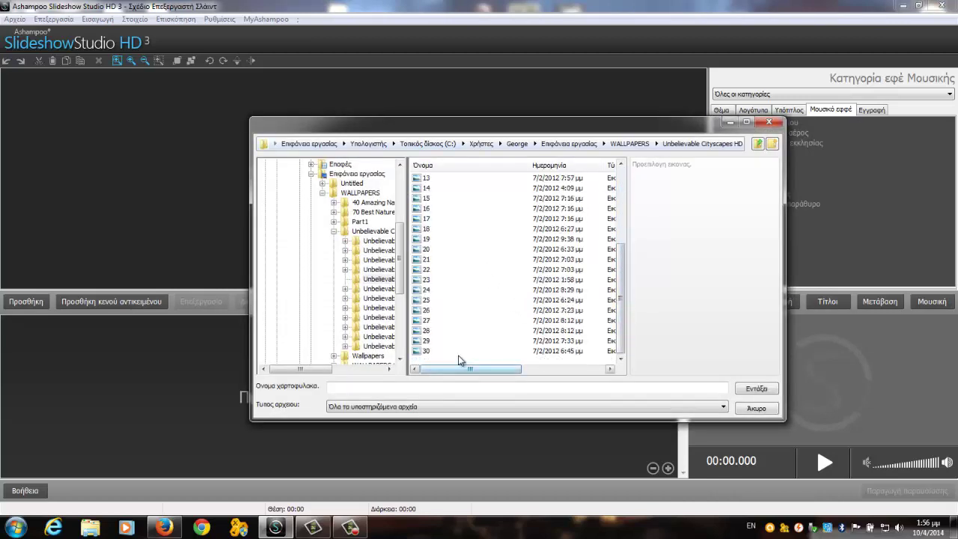
pyautogui.moveTo(460, 363); pyautogui.dragTo(422, 142)
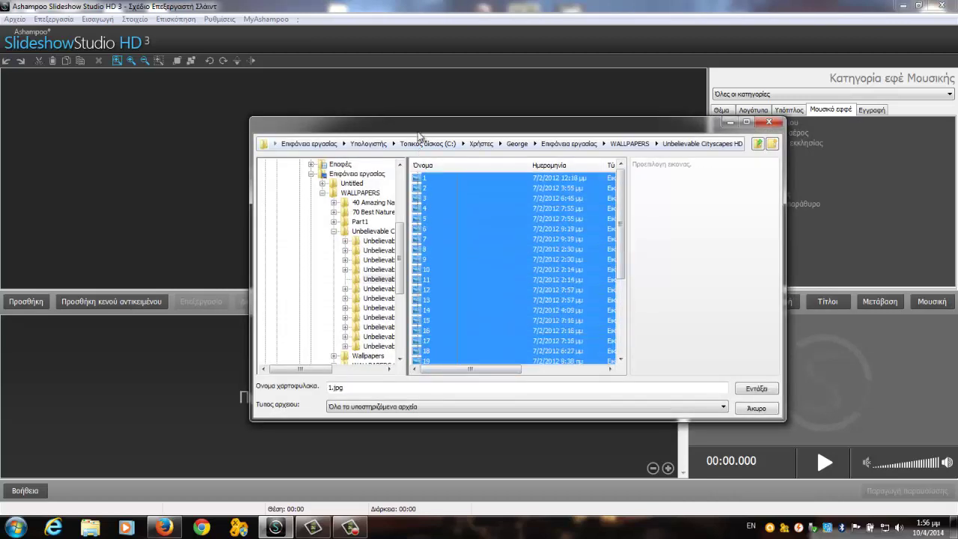
pyautogui.click(753, 387)
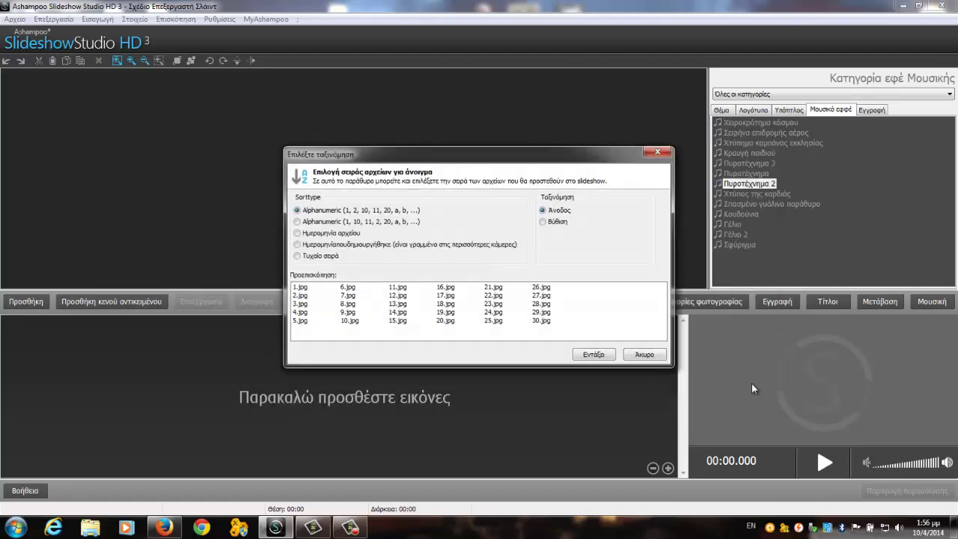
# Step: Load the 30 photos in alphanumeric order and click through the first few timeline slides
pyautogui.click(606, 355)
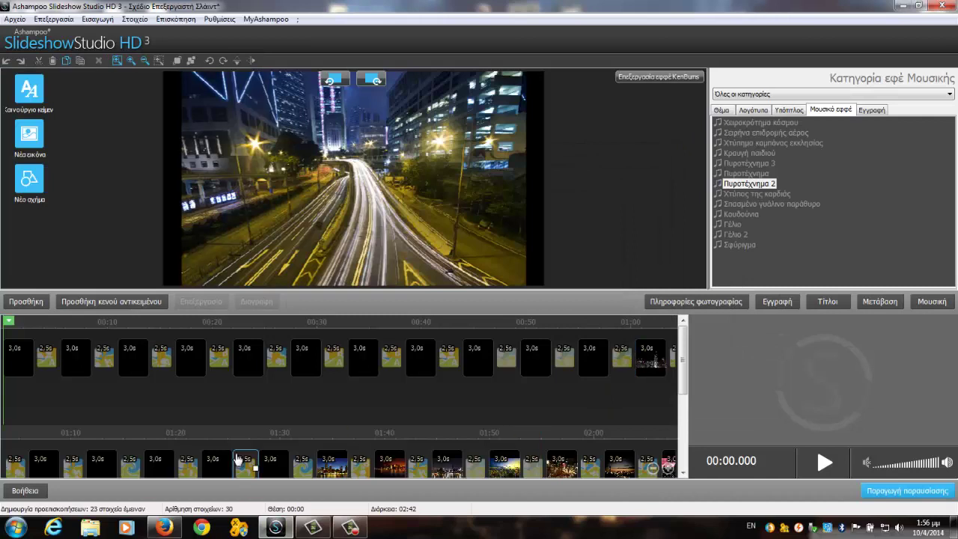
pyautogui.click(77, 359)
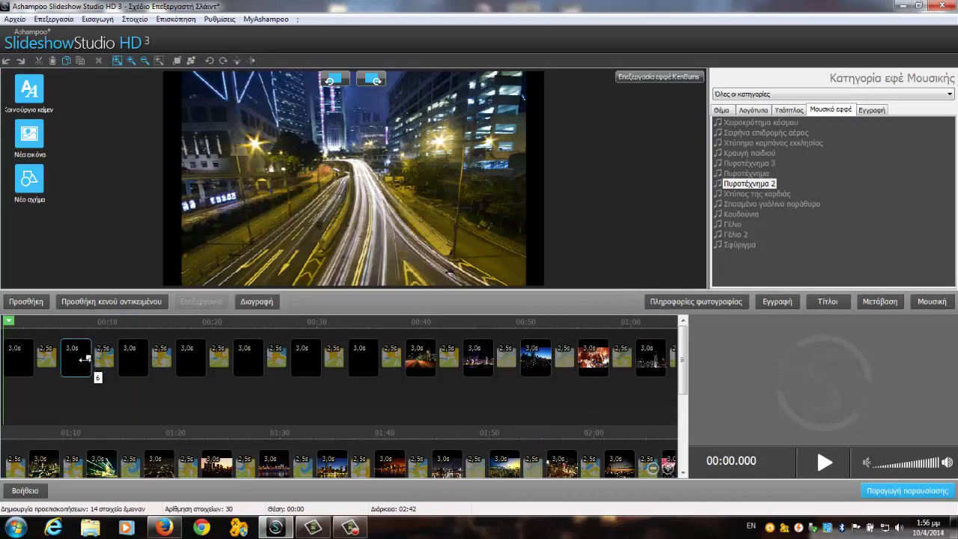
pyautogui.click(136, 356)
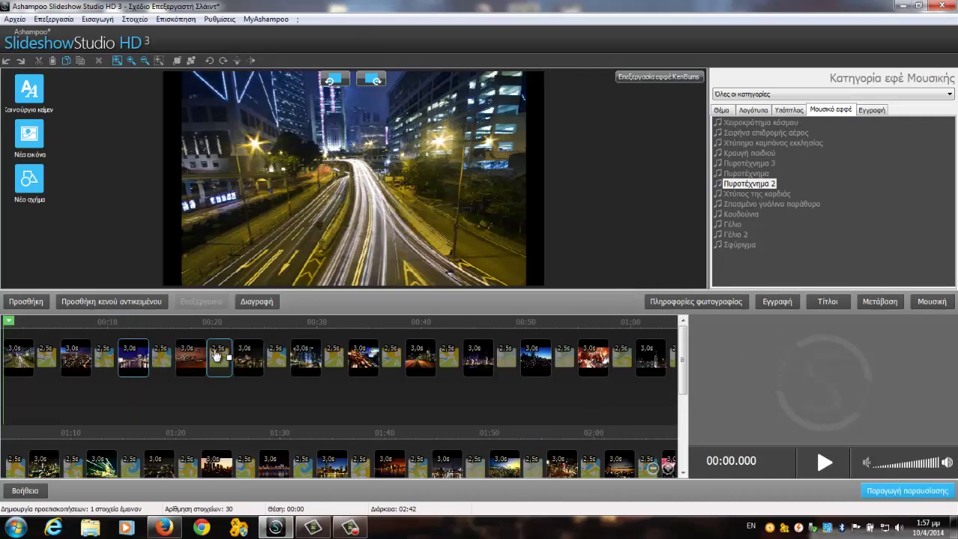
pyautogui.click(206, 355)
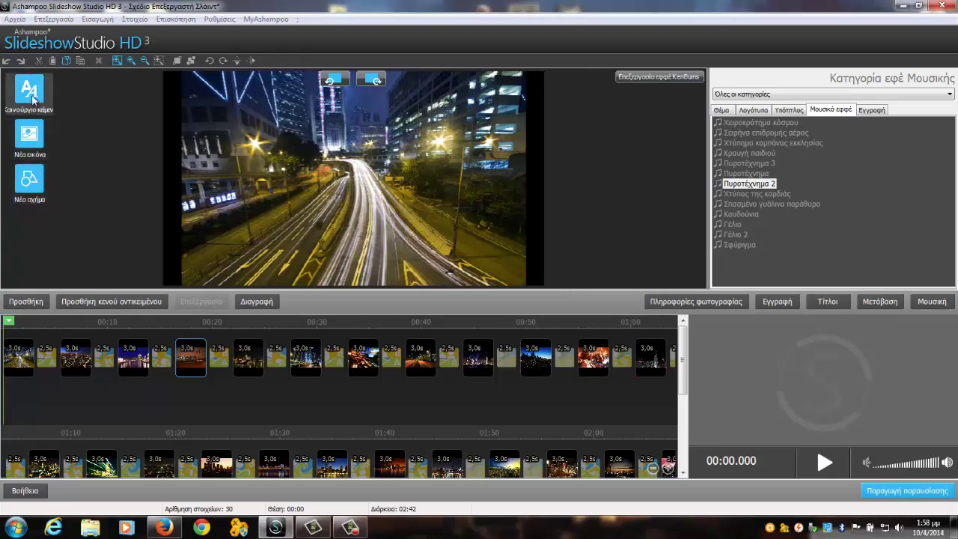
# Step: Add a text object with the author's name, right-aligned with an increased indent
pyautogui.click(30, 92)
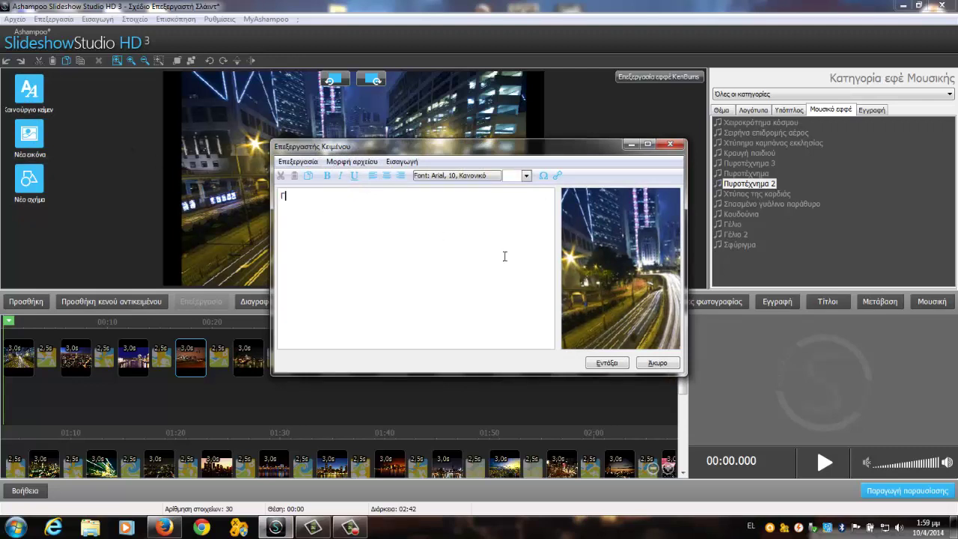
pyautogui.write('Γιώργος χατζηθεοδοσίου')
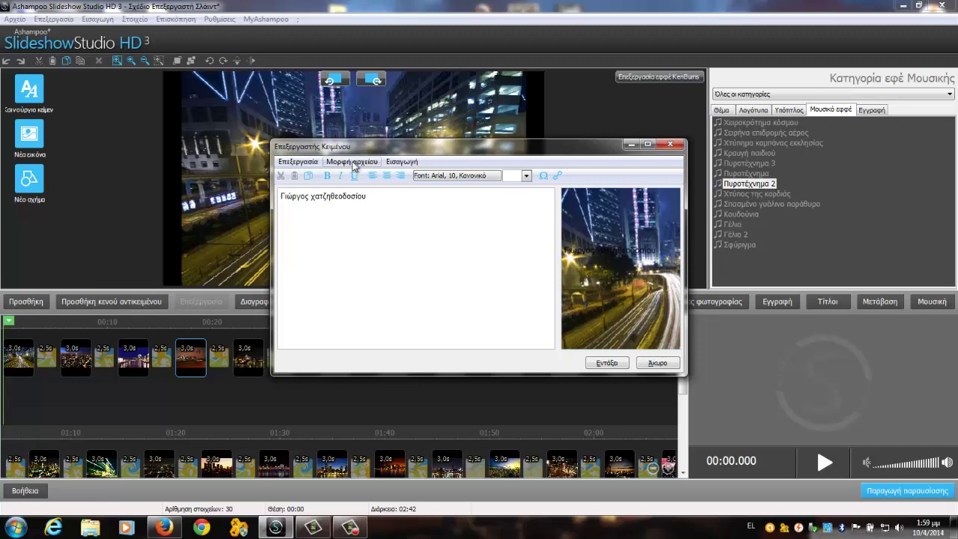
pyautogui.click(352, 161)
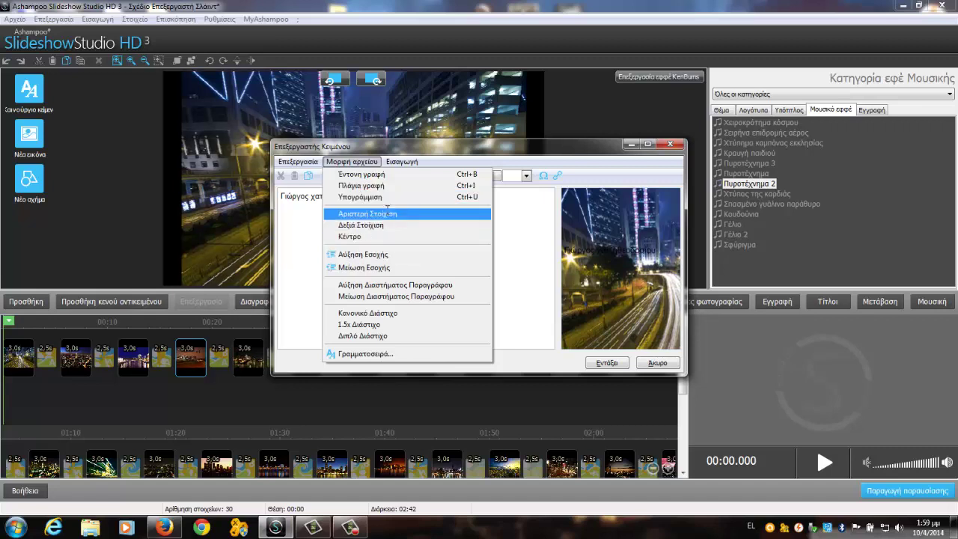
pyautogui.click(385, 213)
pyautogui.click(357, 163)
pyautogui.click(361, 224)
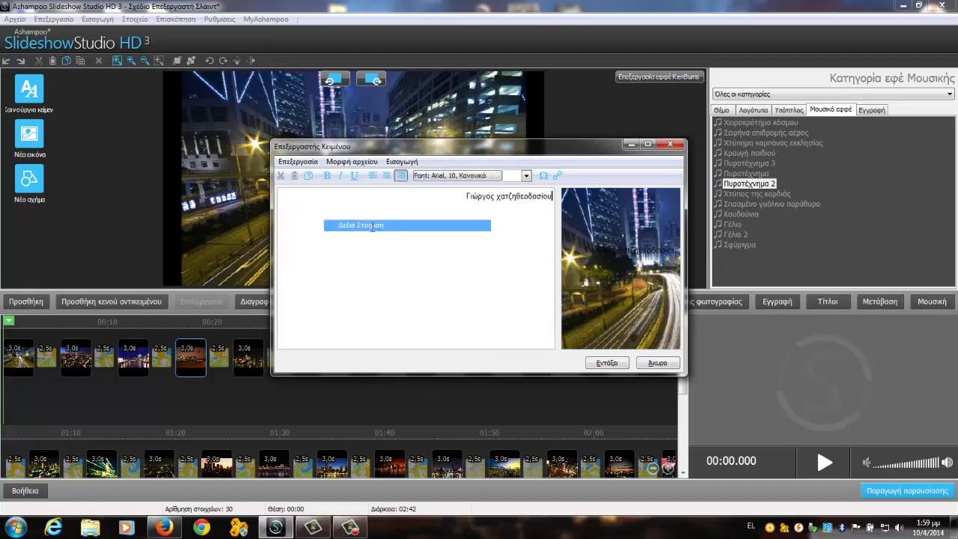
pyautogui.click(351, 162)
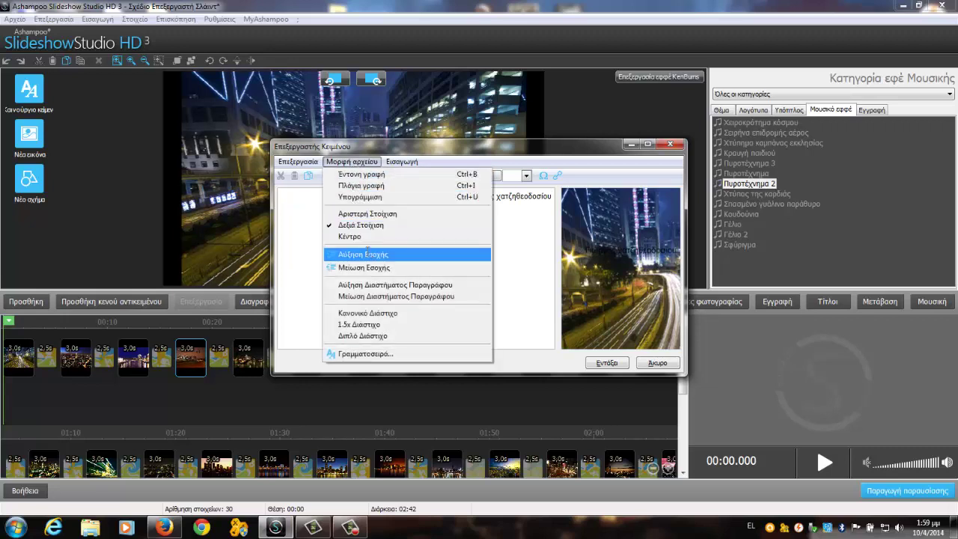
pyautogui.click(367, 254)
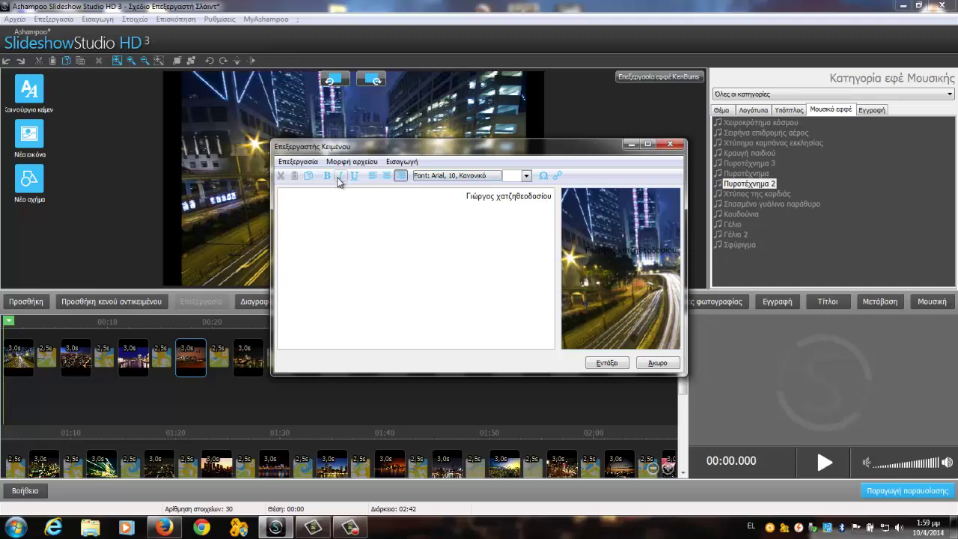
pyautogui.click(316, 163)
pyautogui.click(316, 164)
# Step: Insert the name title on the opening slide and move it up and to the left
pyautogui.click(615, 364)
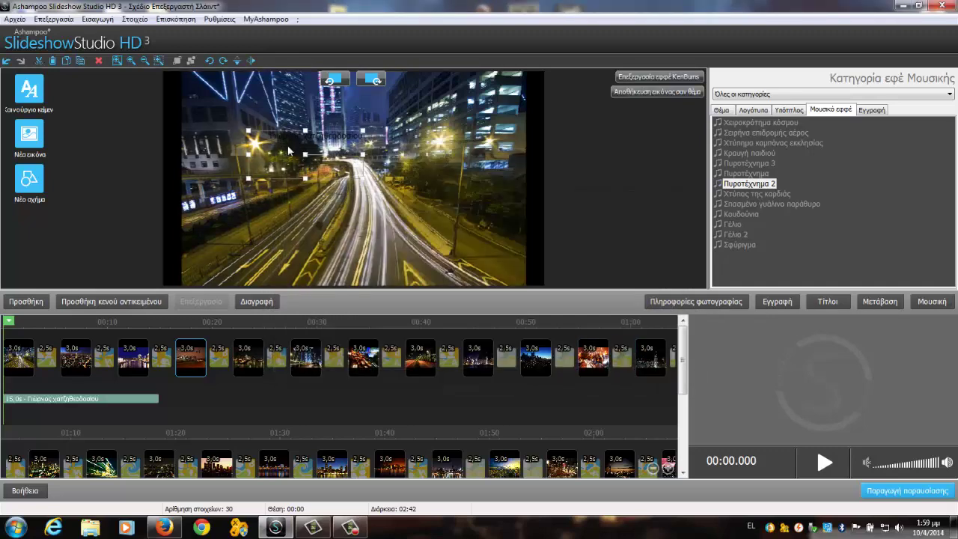
pyautogui.moveTo(306, 141); pyautogui.dragTo(233, 78)
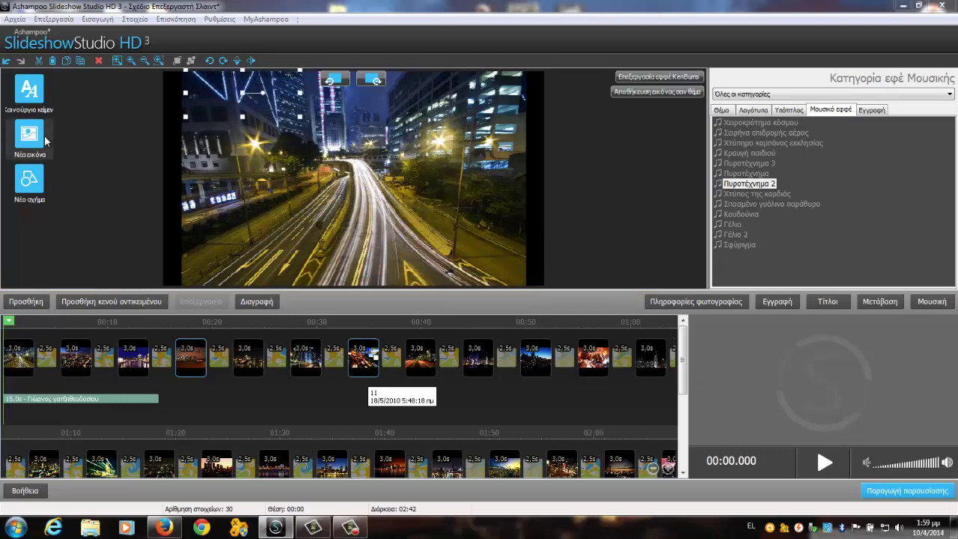
pyautogui.click(46, 141)
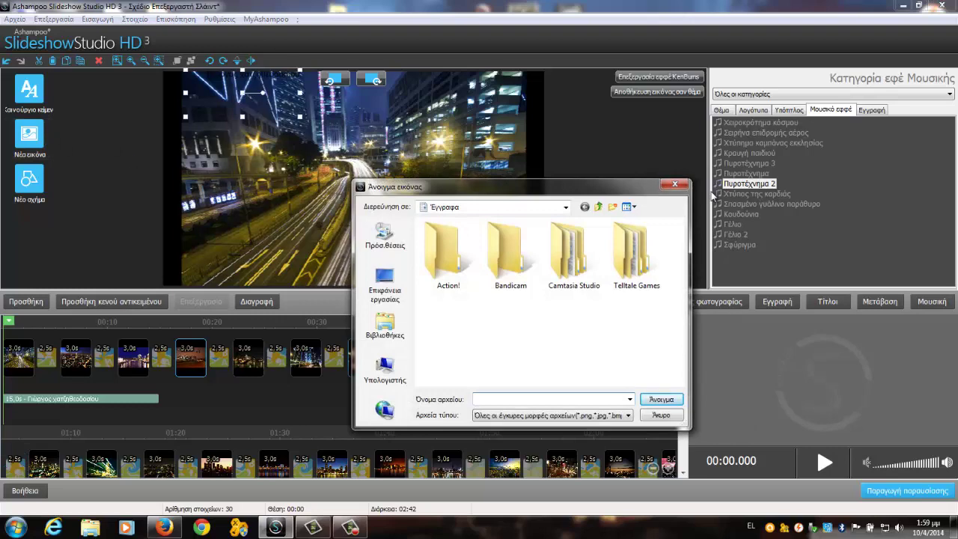
pyautogui.click(675, 184)
# Step: Add a white star shape with a yellow outline to the slide
pyautogui.click(30, 180)
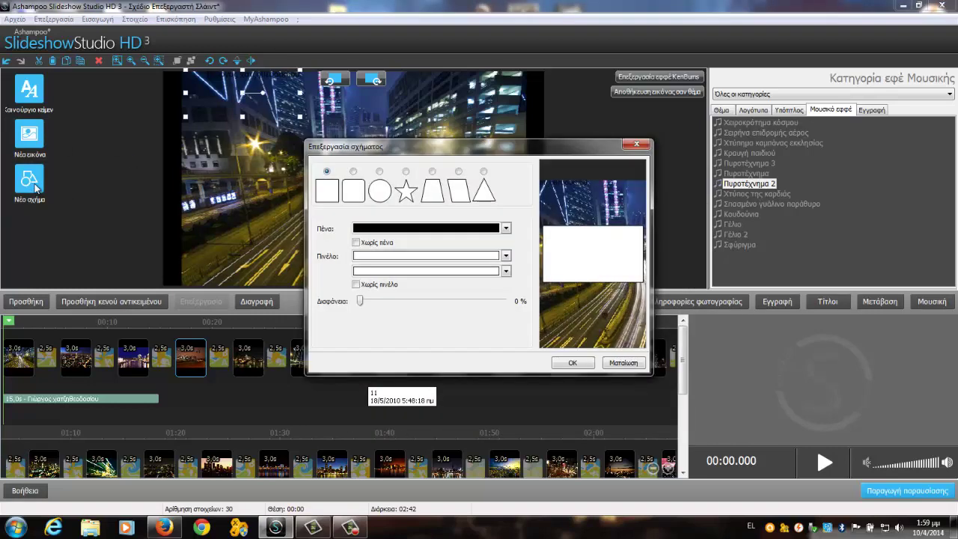
pyautogui.click(406, 172)
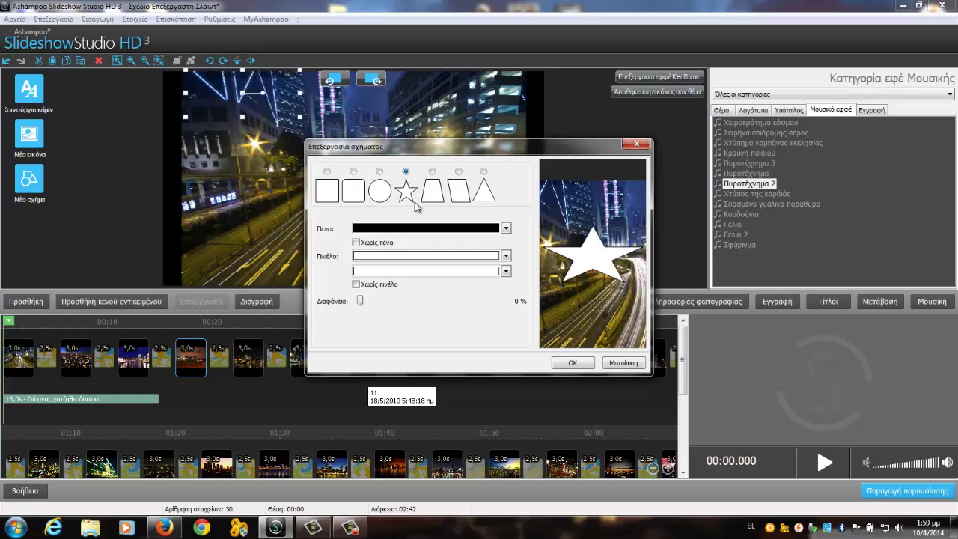
pyautogui.click(408, 229)
pyautogui.click(408, 293)
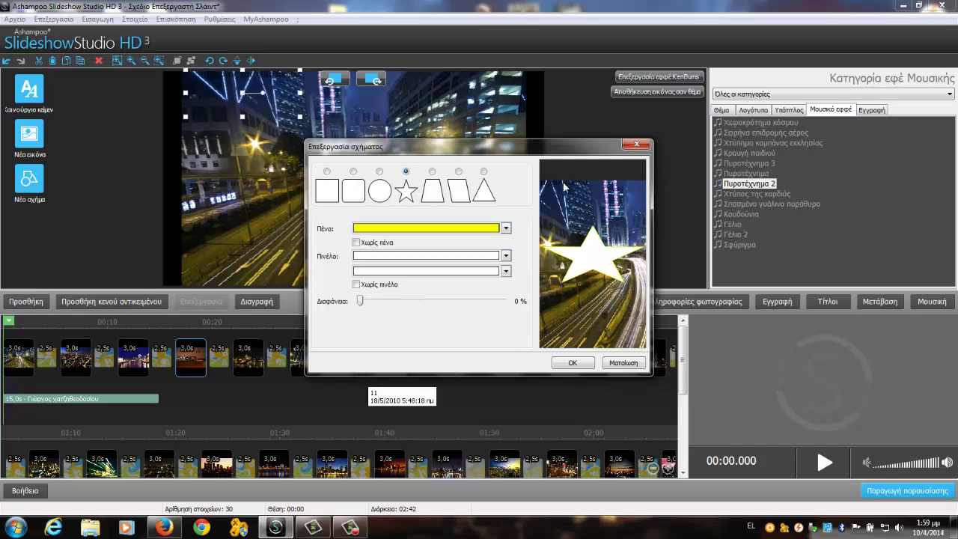
pyautogui.click(571, 365)
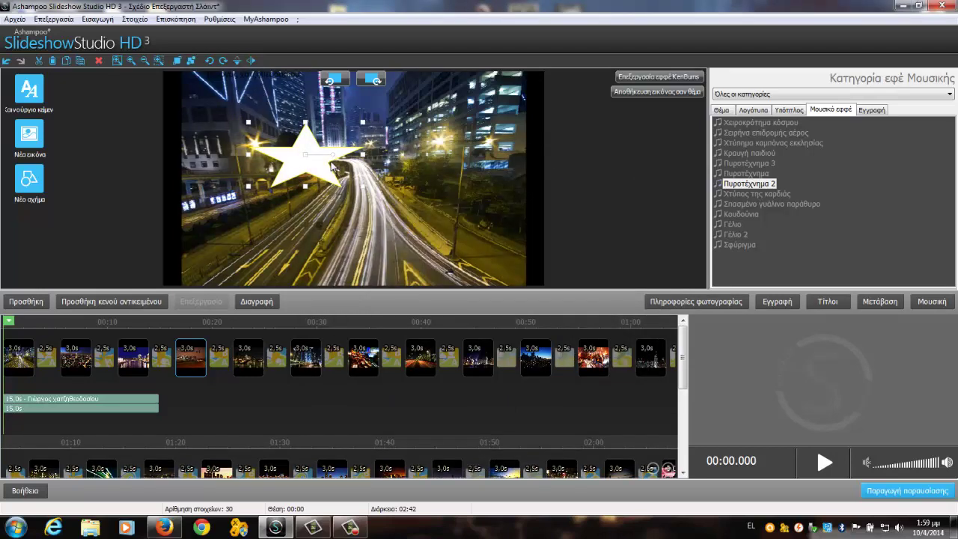
# Step: Centre the star over the road, cut the name title, and apply the Δράση theme
pyautogui.moveTo(335, 166)
pyautogui.mouseDown()
pyautogui.moveTo(367, 164)
pyautogui.moveTo(259, 82)
pyautogui.moveTo(336, 163)
pyautogui.mouseUp()
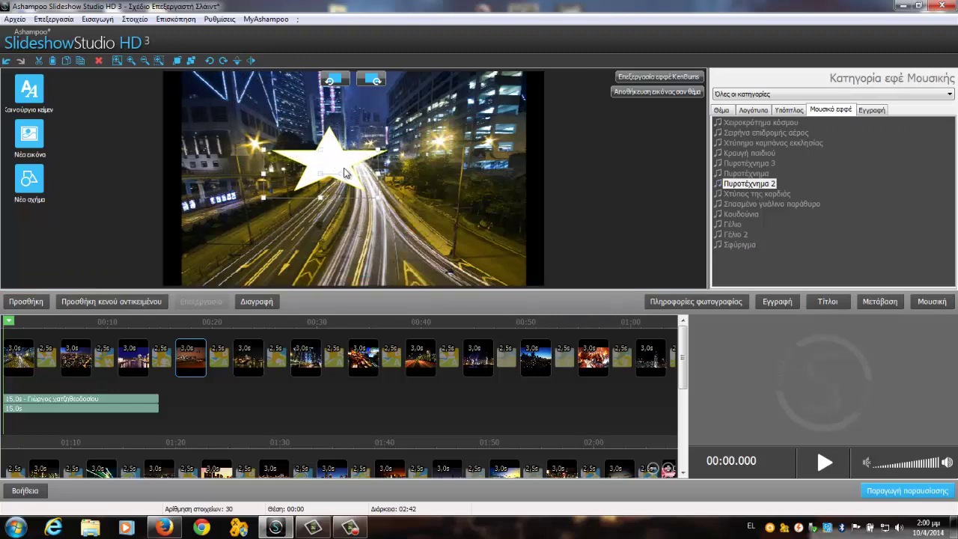
pyautogui.moveTo(357, 199); pyautogui.dragTo(385, 185)
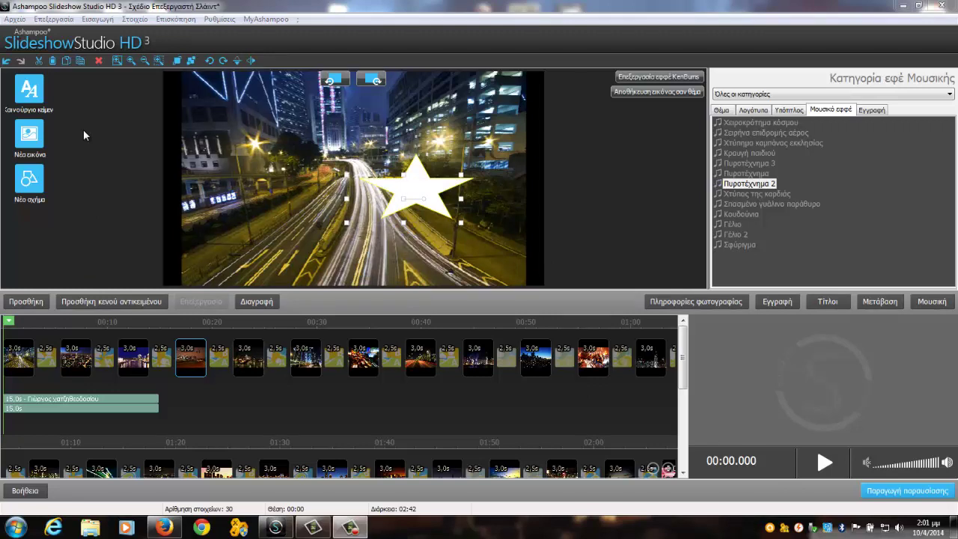
pyautogui.click(42, 64)
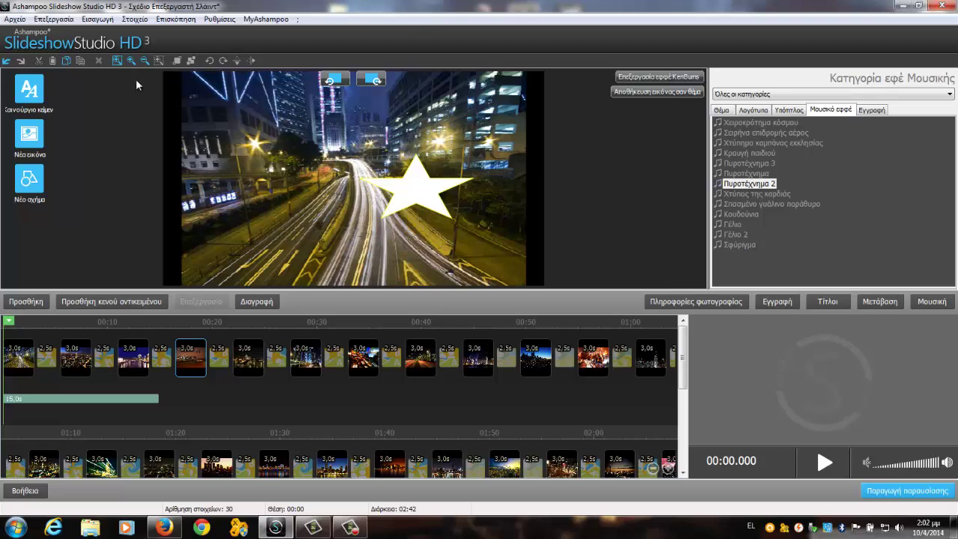
pyautogui.click(349, 528)
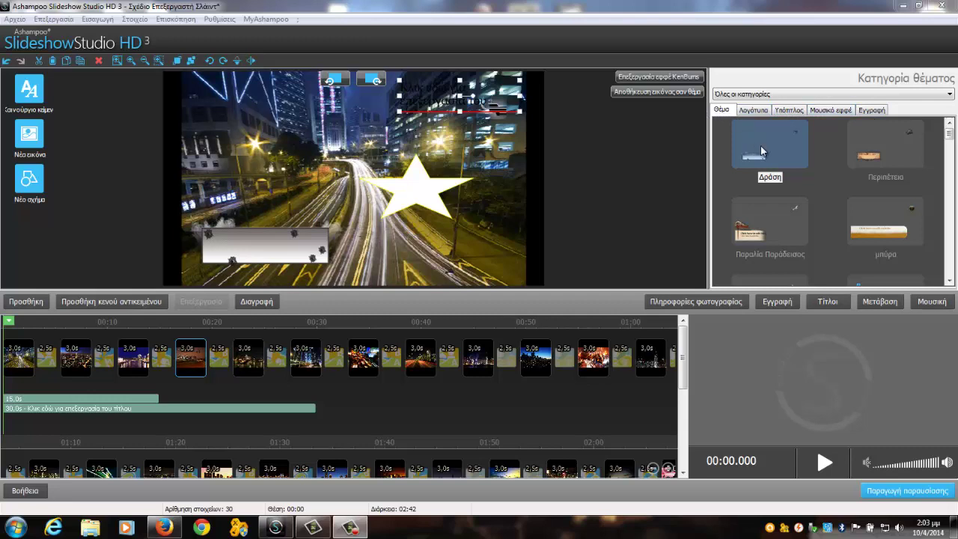
# Step: Apply the Περιπέτεια theme and move its title to the top centre, leaving the text unchanged
pyautogui.click(899, 140)
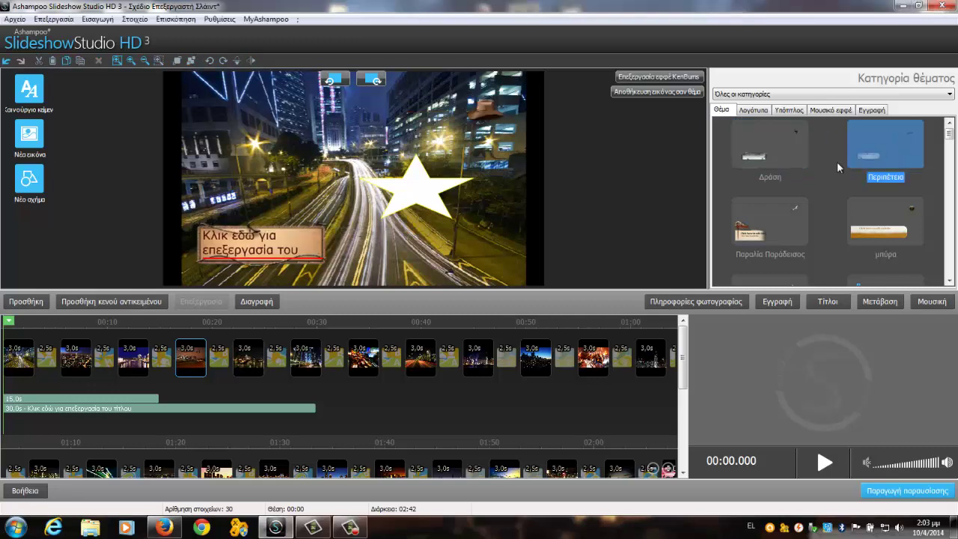
pyautogui.moveTo(262, 171); pyautogui.dragTo(251, 82)
pyautogui.doubleClick(261, 105)
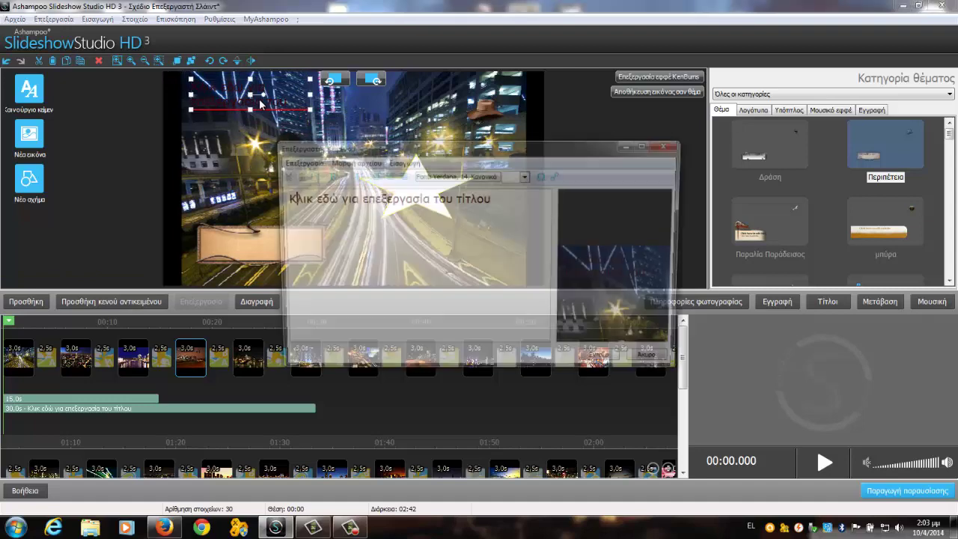
pyautogui.click(670, 144)
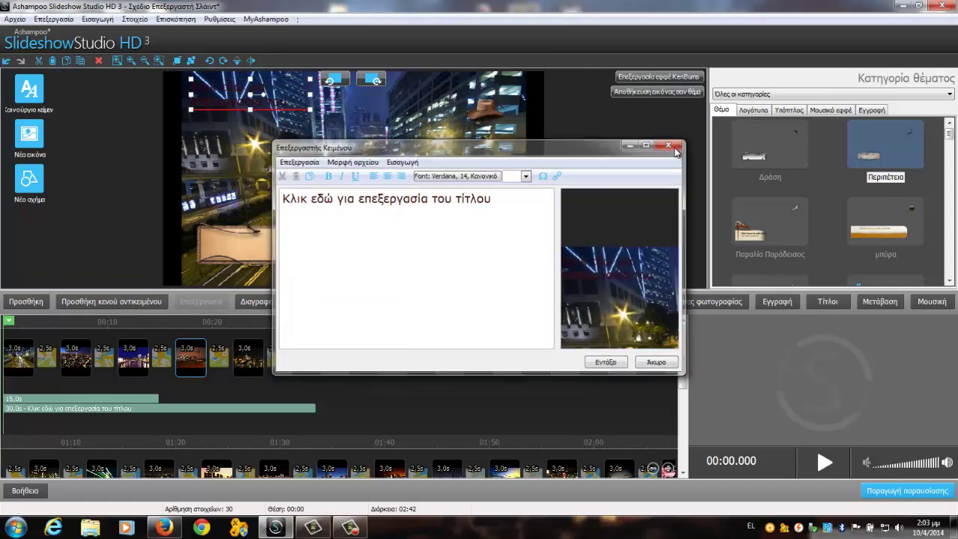
# Step: Try other themes, ending with the Αστείο cloud, and drag the title to the top-left
pyautogui.click(771, 223)
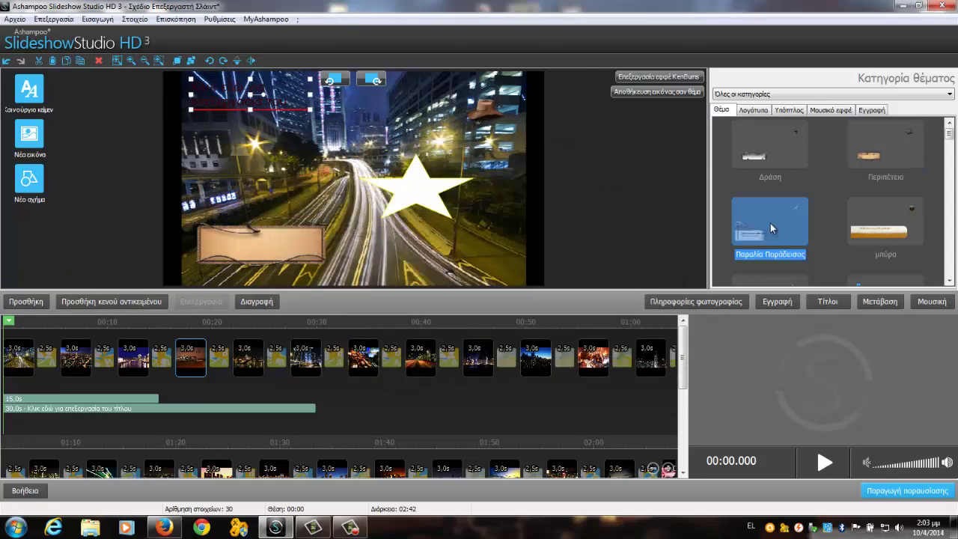
pyautogui.scroll(-3, 861, 211)
pyautogui.click(880, 205)
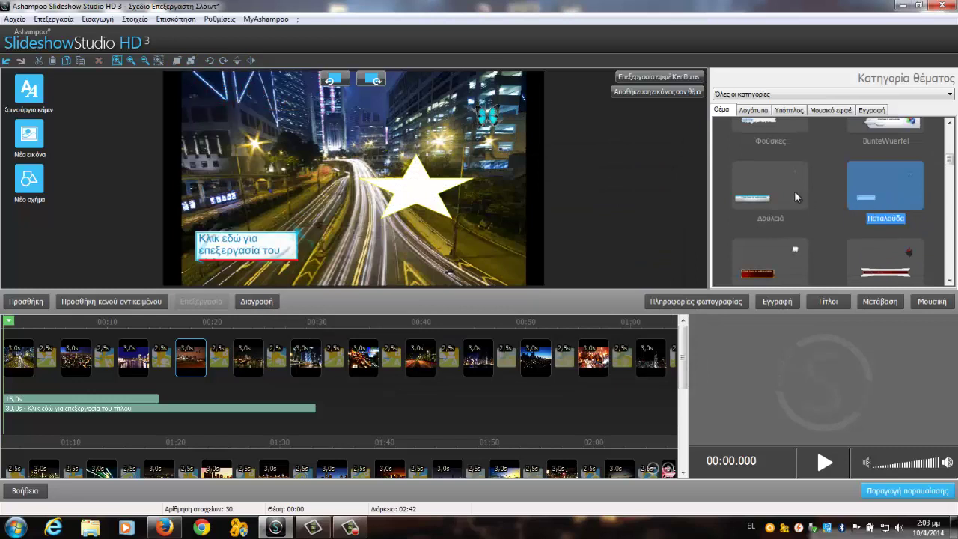
pyautogui.scroll(-3, 795, 191)
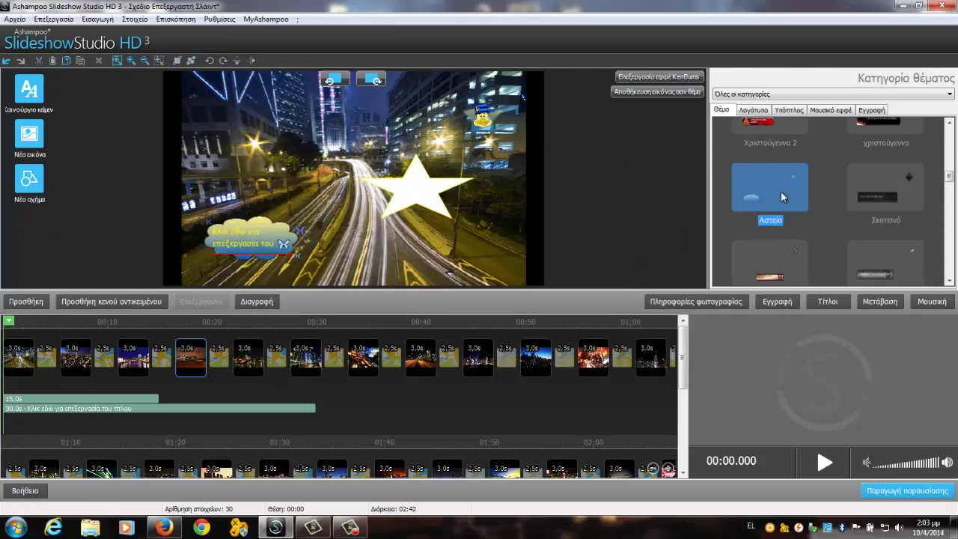
pyautogui.moveTo(269, 232); pyautogui.dragTo(265, 111)
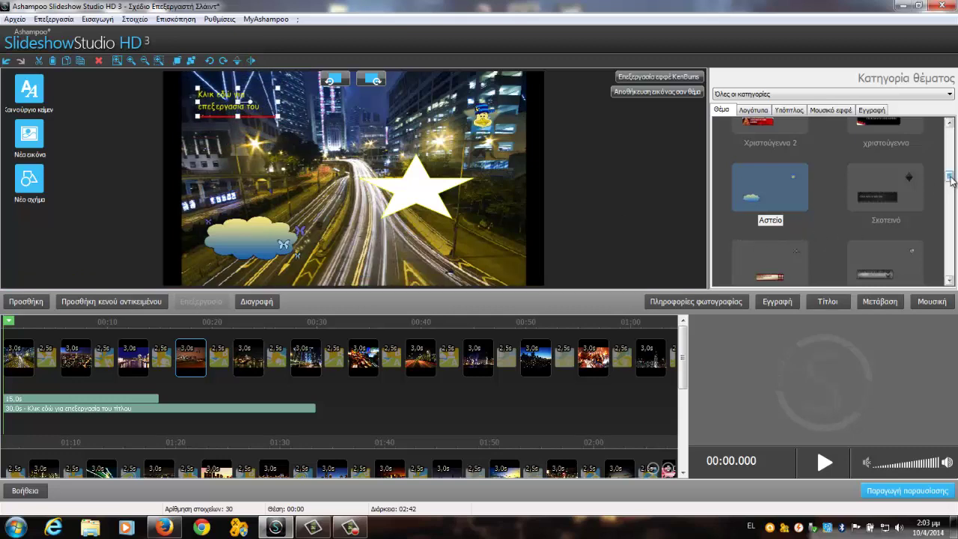
pyautogui.moveTo(949, 178); pyautogui.dragTo(949, 229)
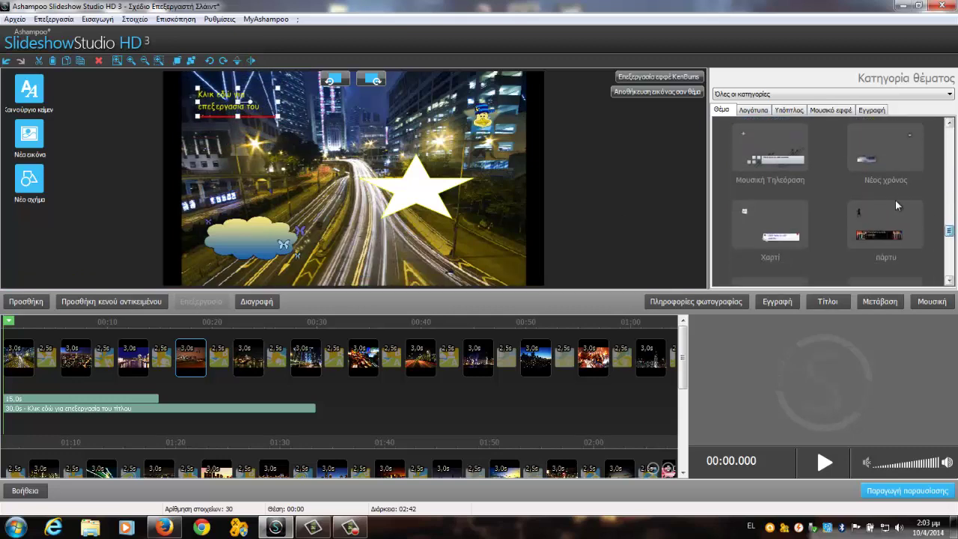
pyautogui.click(753, 110)
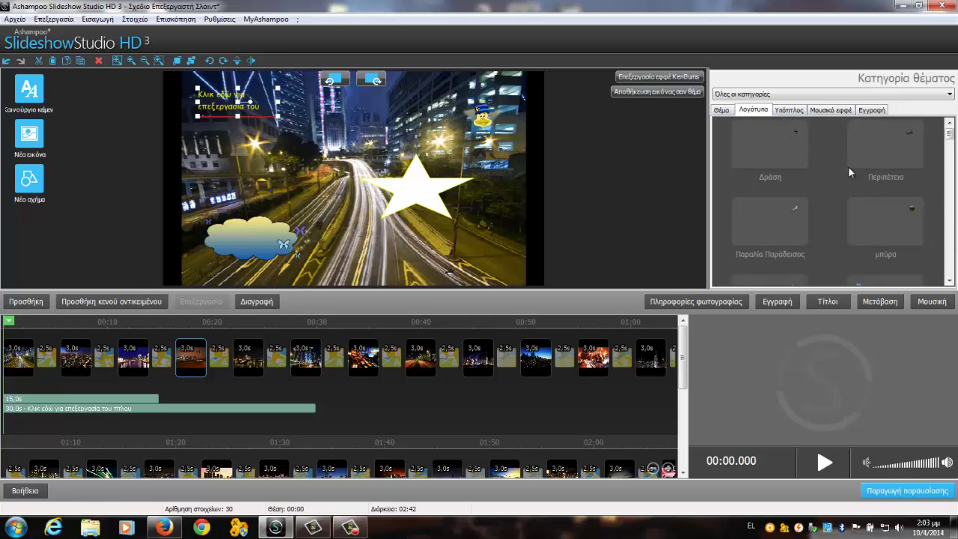
# Step: Try several logos and settle on the Βρώμικο μέταλλο shield at the top right
pyautogui.doubleClick(761, 241)
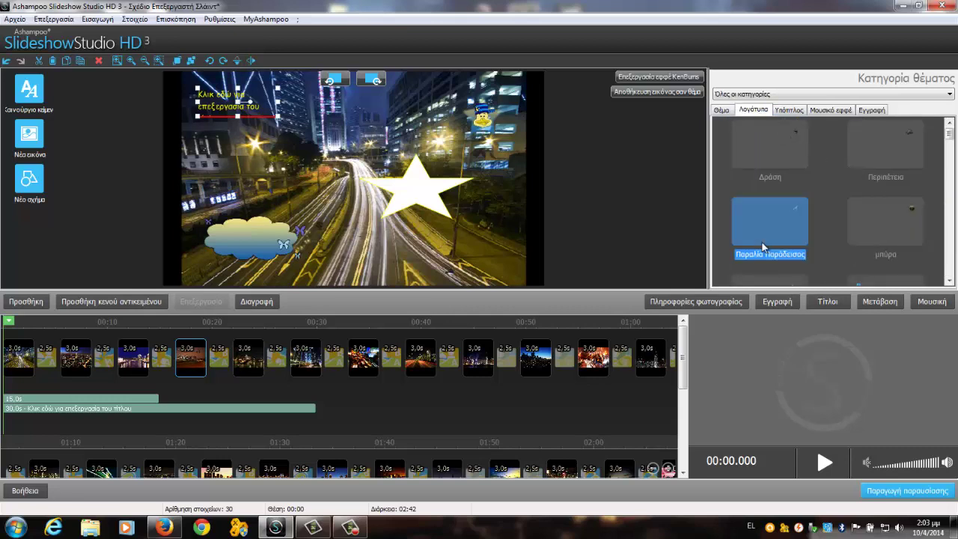
pyautogui.doubleClick(867, 220)
pyautogui.moveTo(495, 113); pyautogui.dragTo(346, 151)
pyautogui.click(377, 191)
pyautogui.doubleClick(857, 141)
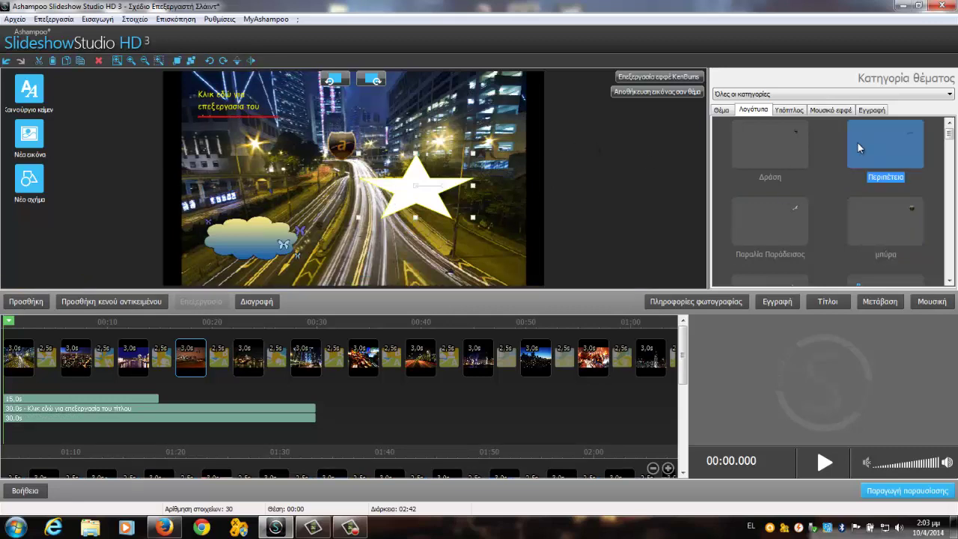
pyautogui.moveTo(508, 107); pyautogui.dragTo(385, 123)
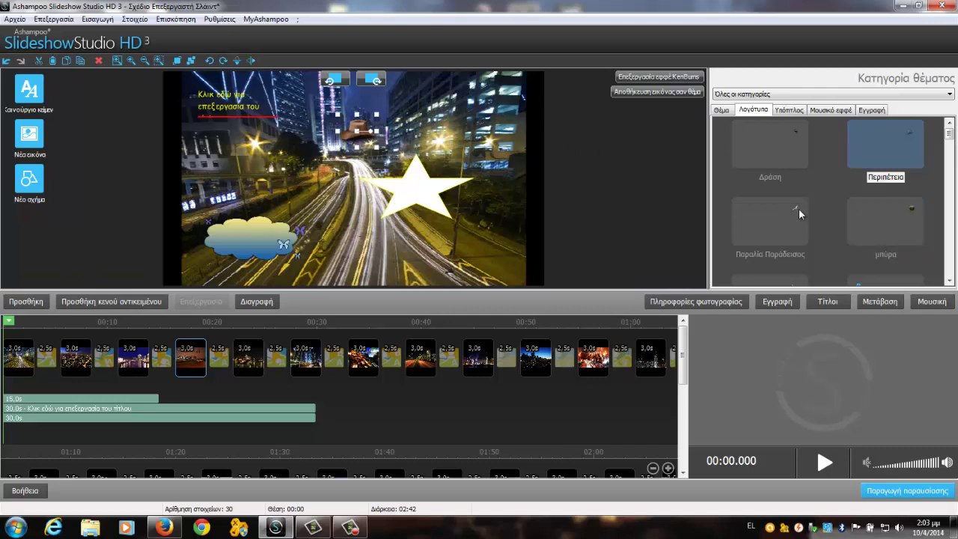
pyautogui.scroll(-5, 935, 152)
pyautogui.doubleClick(901, 179)
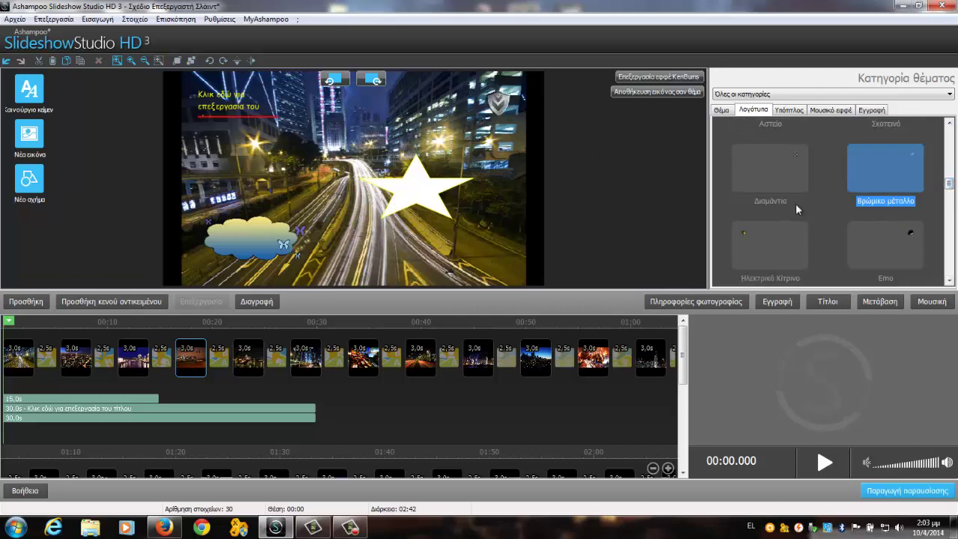
pyautogui.moveTo(503, 110); pyautogui.dragTo(496, 106)
# Step: Add the red Μεσαιωνικό Κόκκινο subtitle banner and position it below the star
pyautogui.click(789, 111)
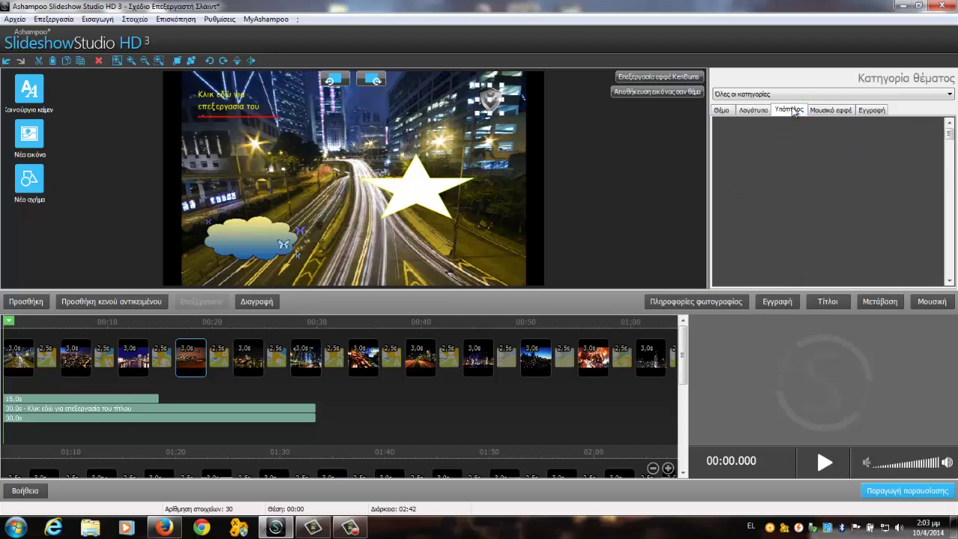
pyautogui.doubleClick(889, 204)
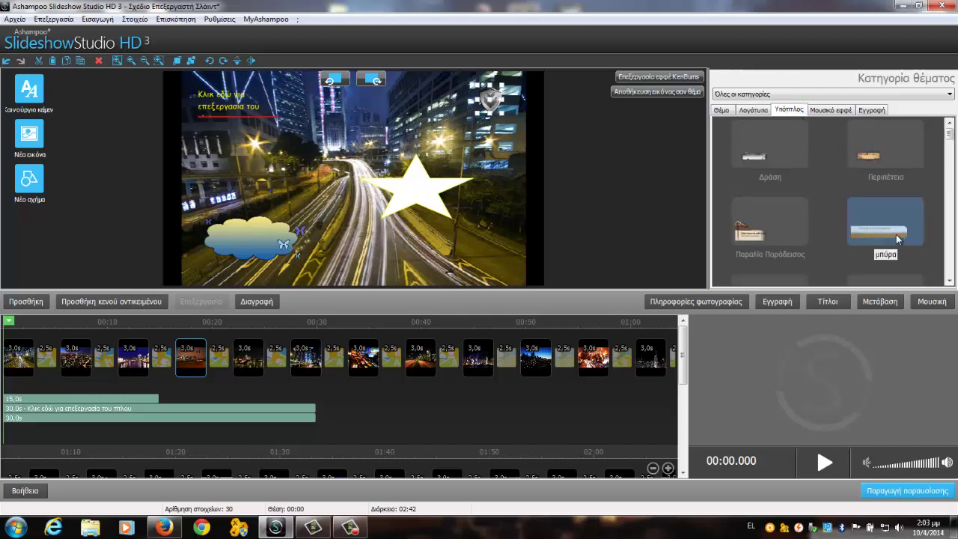
pyautogui.click(396, 229)
pyautogui.moveTo(396, 229); pyautogui.dragTo(354, 234)
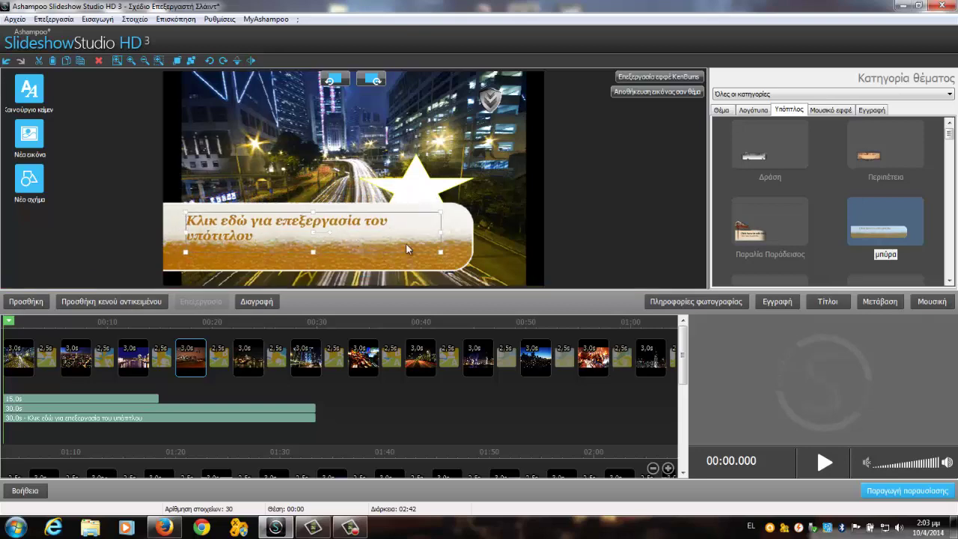
pyautogui.moveTo(468, 262)
pyautogui.mouseDown()
pyautogui.moveTo(503, 277)
pyautogui.moveTo(469, 268)
pyautogui.moveTo(474, 256)
pyautogui.mouseUp()
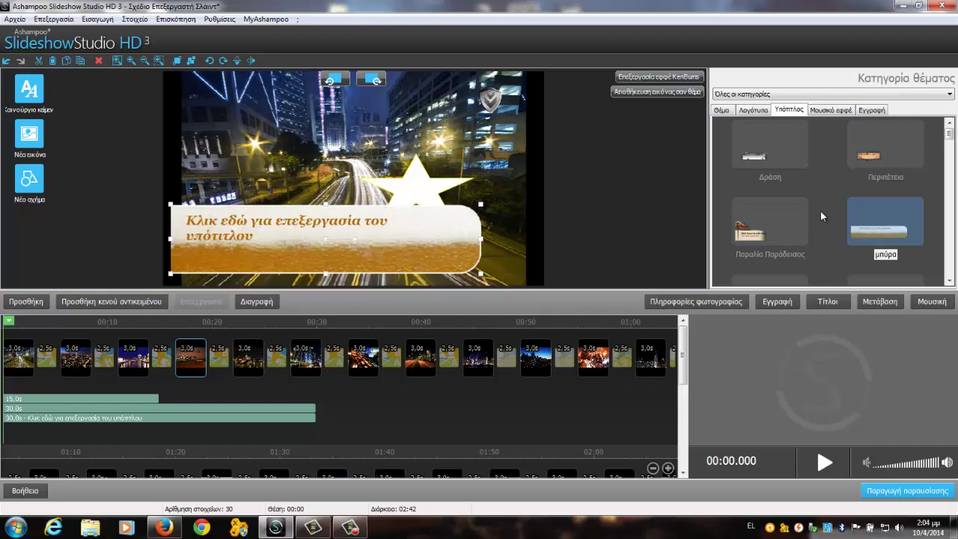
pyautogui.moveTo(950, 146); pyautogui.dragTo(894, 222)
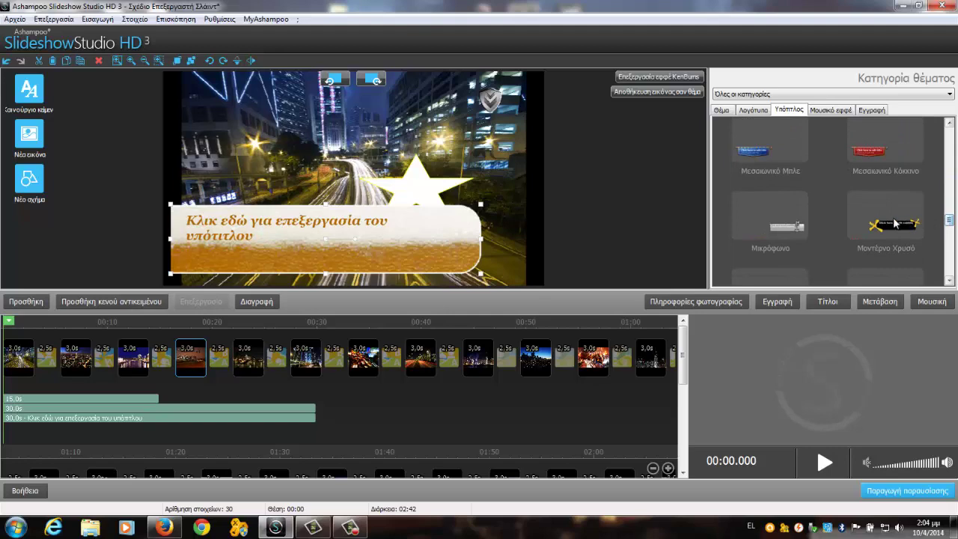
pyautogui.click(896, 139)
pyautogui.moveTo(311, 238); pyautogui.dragTo(344, 219)
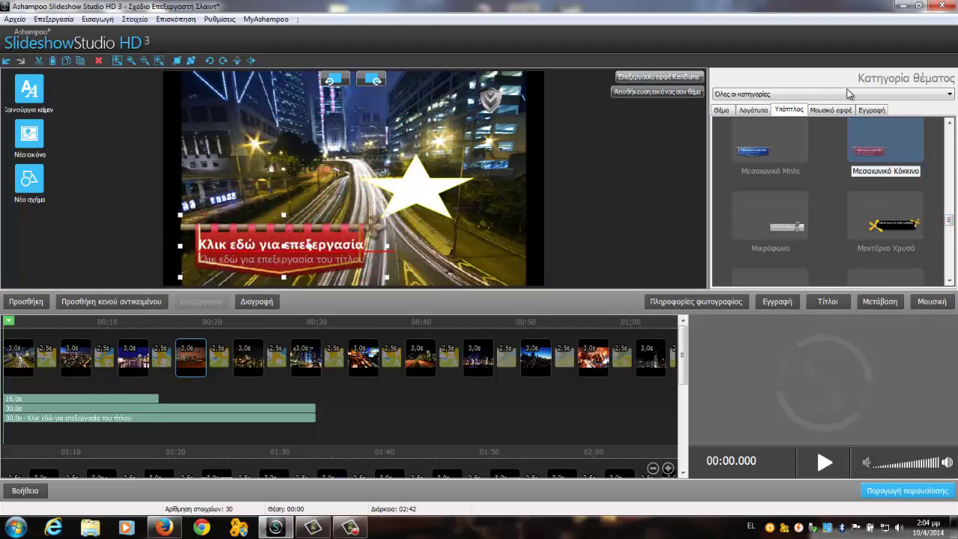
pyautogui.click(842, 112)
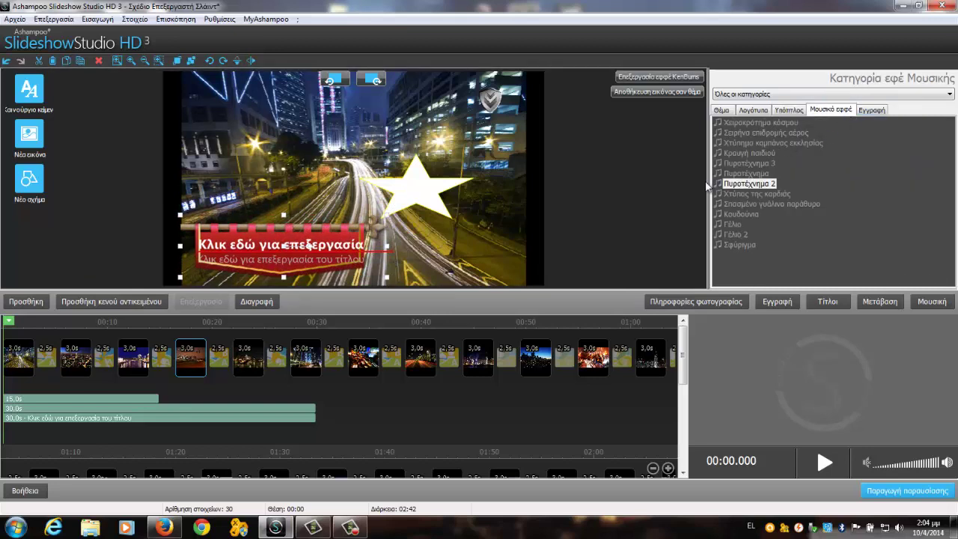
# Step: Add the 7.8 s Χειροκρότημα κόσμου applause effect to the timeline
pyautogui.click(763, 123)
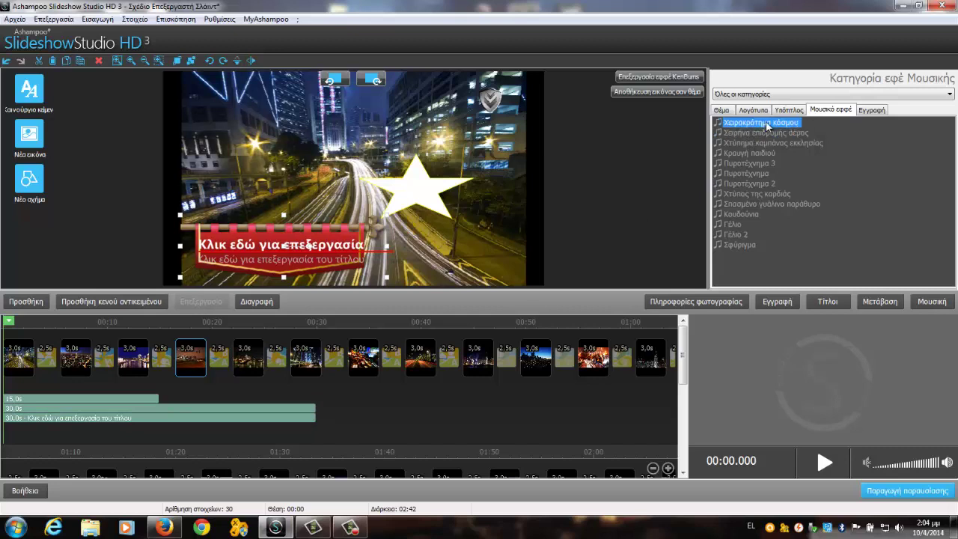
pyautogui.doubleClick(767, 126)
pyautogui.click(711, 412)
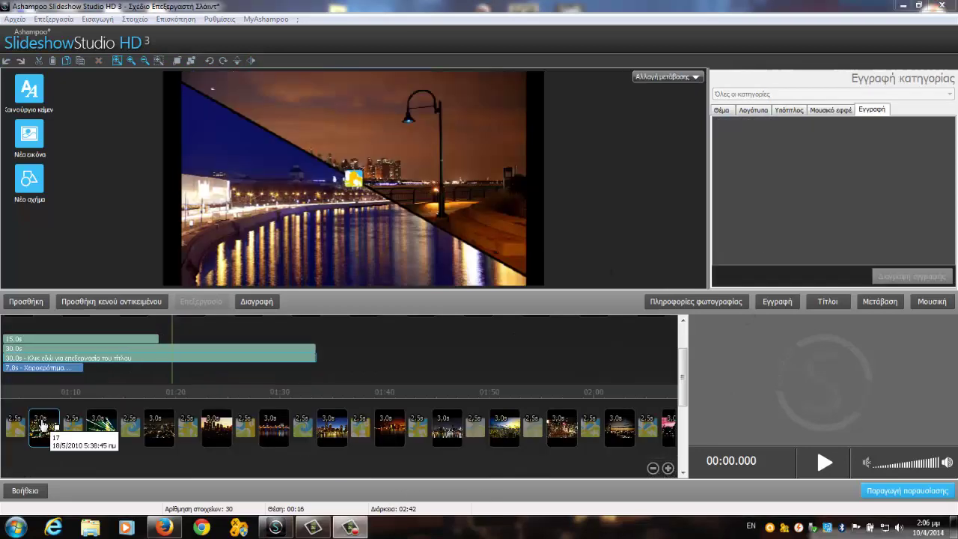
# Step: Rewind to the slideshow start, preview it with the applause, then stop playback
pyautogui.click(15, 329)
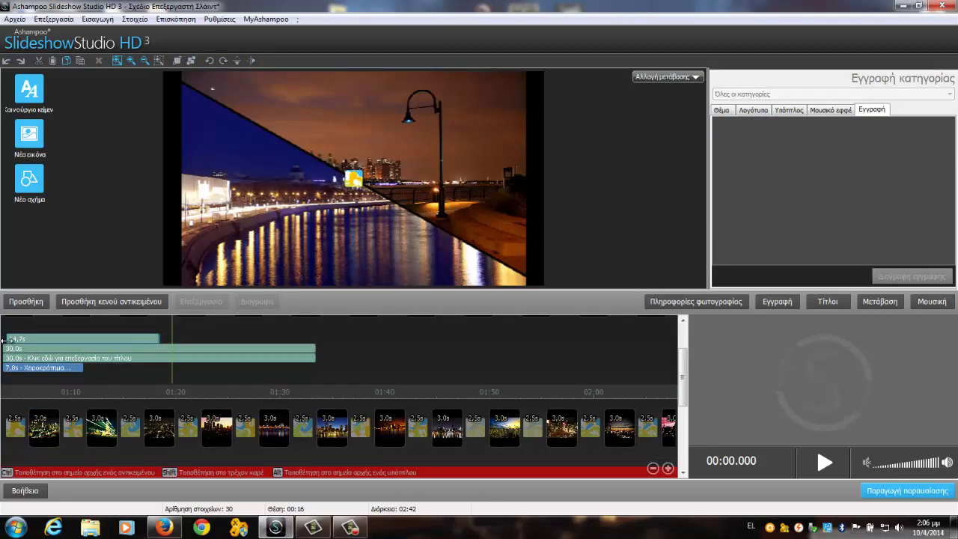
pyautogui.scroll(2, 192, 341)
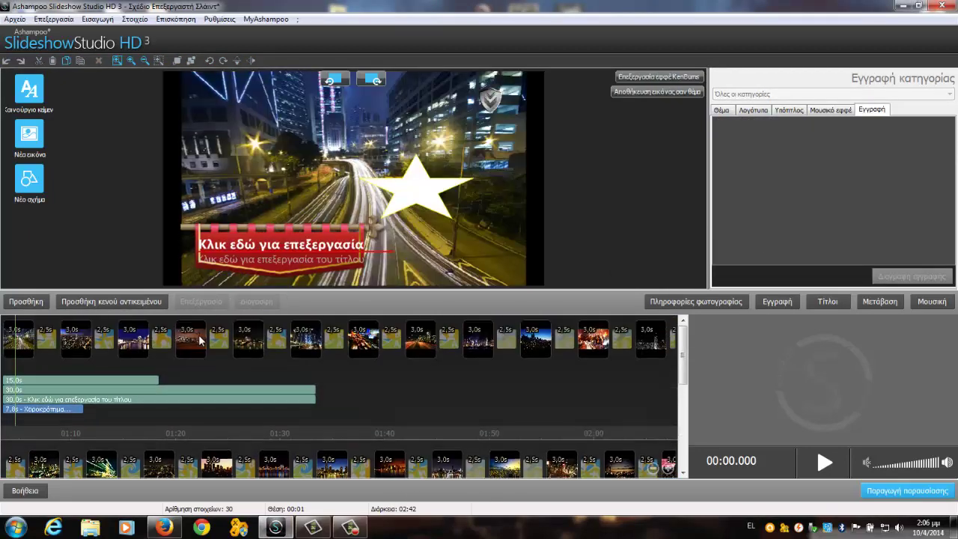
pyautogui.click(826, 463)
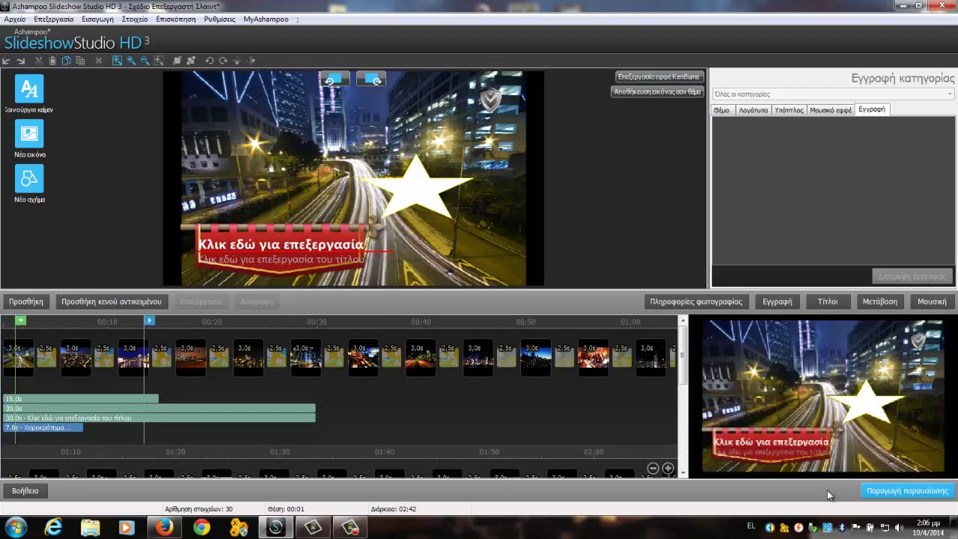
pyautogui.click(831, 109)
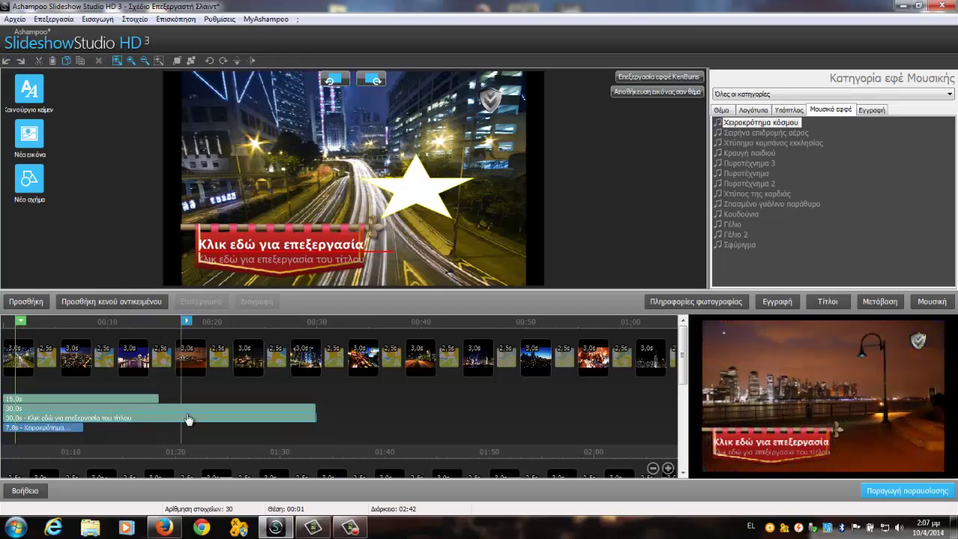
pyautogui.moveTo(826, 475)
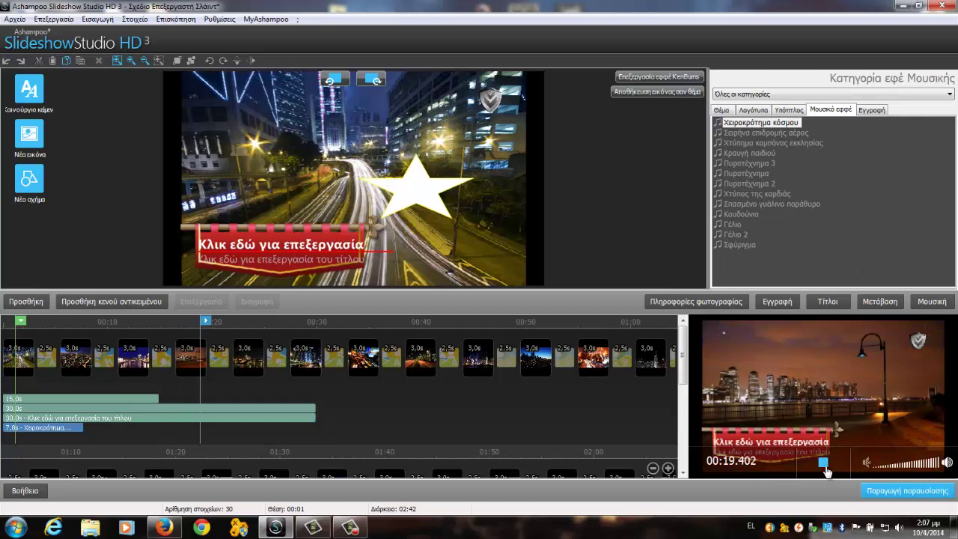
pyautogui.click(824, 463)
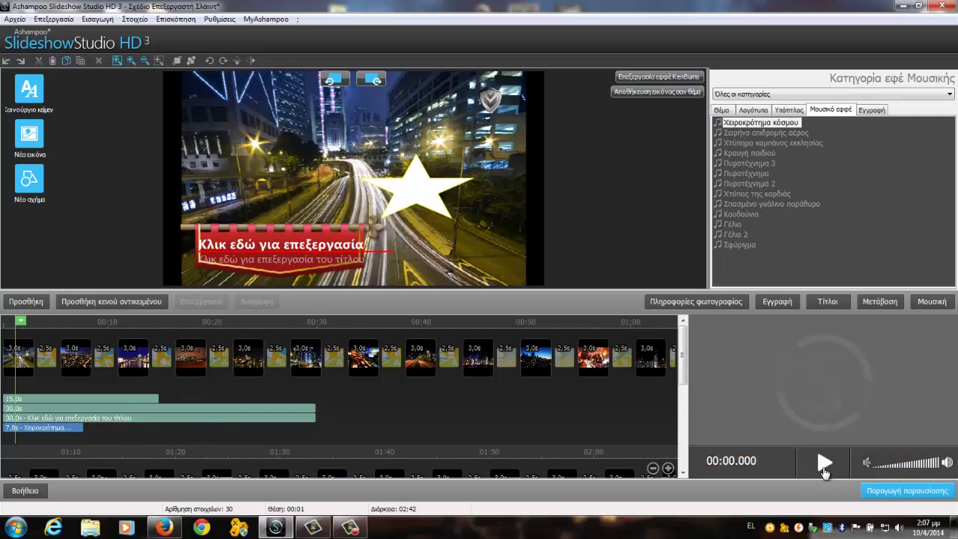
# Step: Open voice recording, keep the default recording device, and close the Εγγραφή window without recording
pyautogui.click(871, 111)
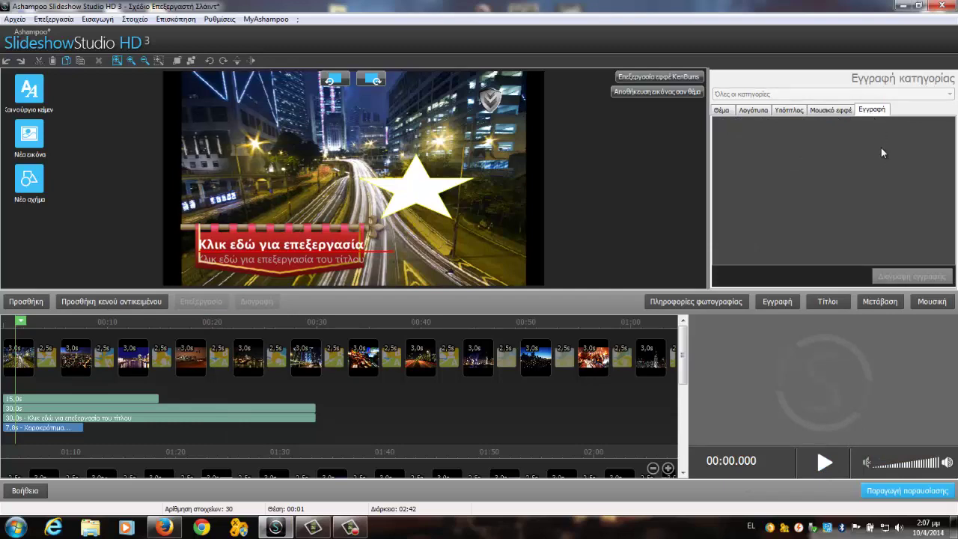
pyautogui.click(771, 301)
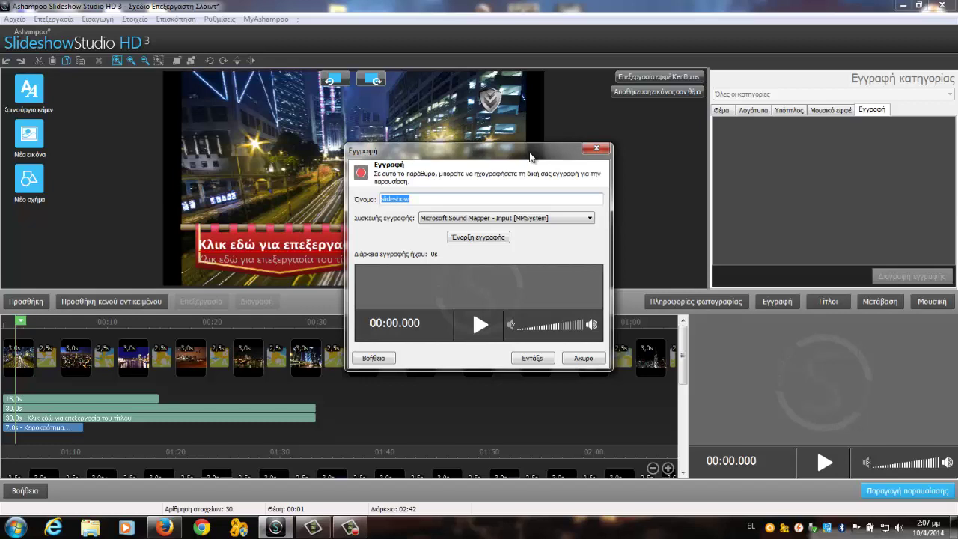
pyautogui.click(557, 218)
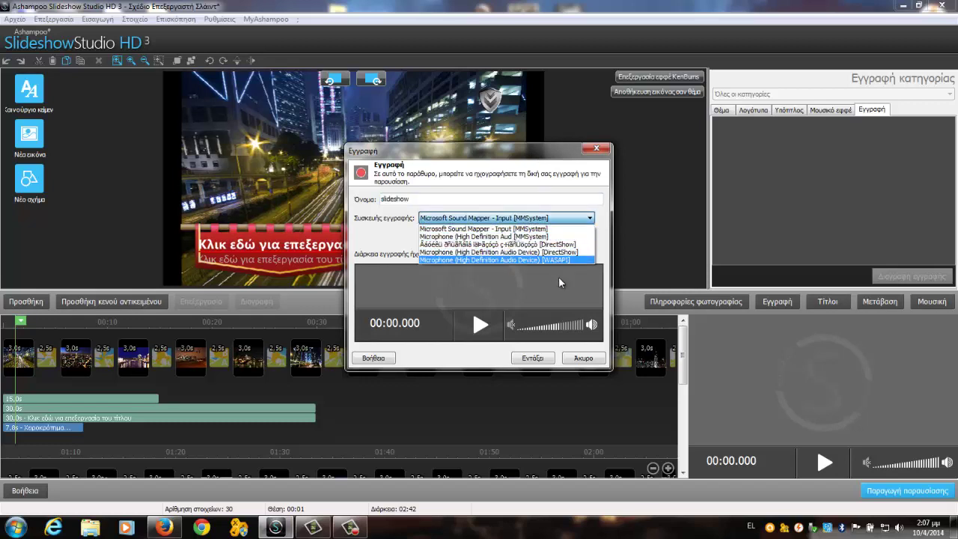
pyautogui.click(533, 158)
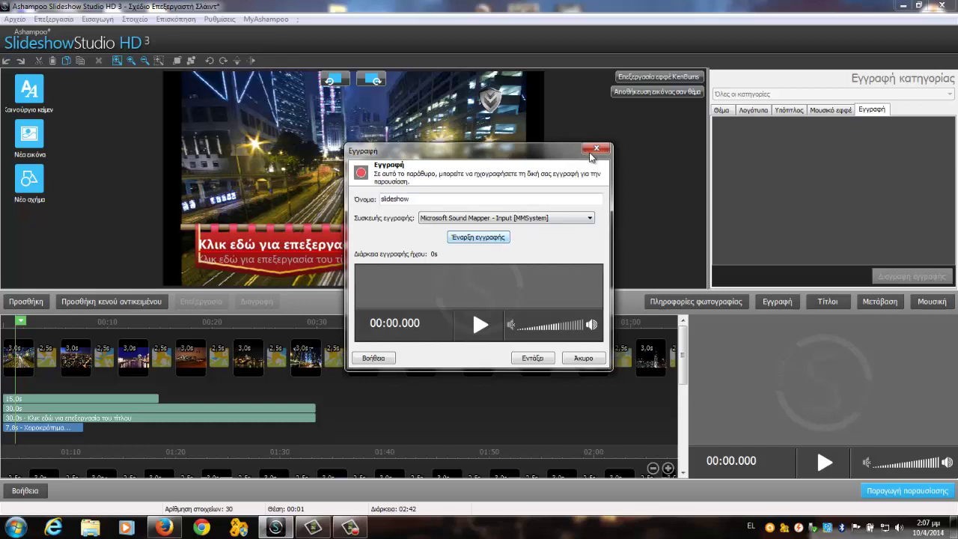
pyautogui.click(595, 149)
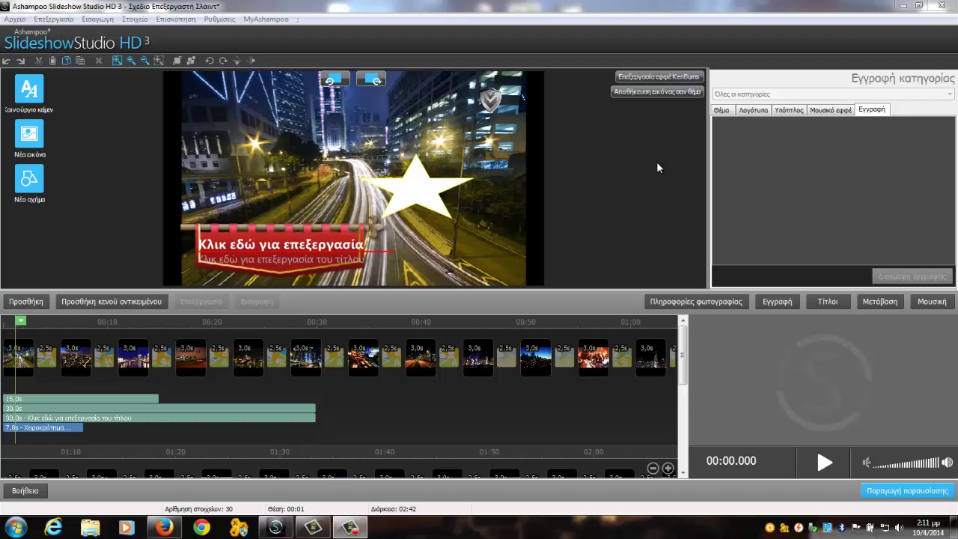
# Step: Preview several Ken Burns presets and apply Οριζόντιος δίσκος (κάτω) to the photo
pyautogui.click(661, 78)
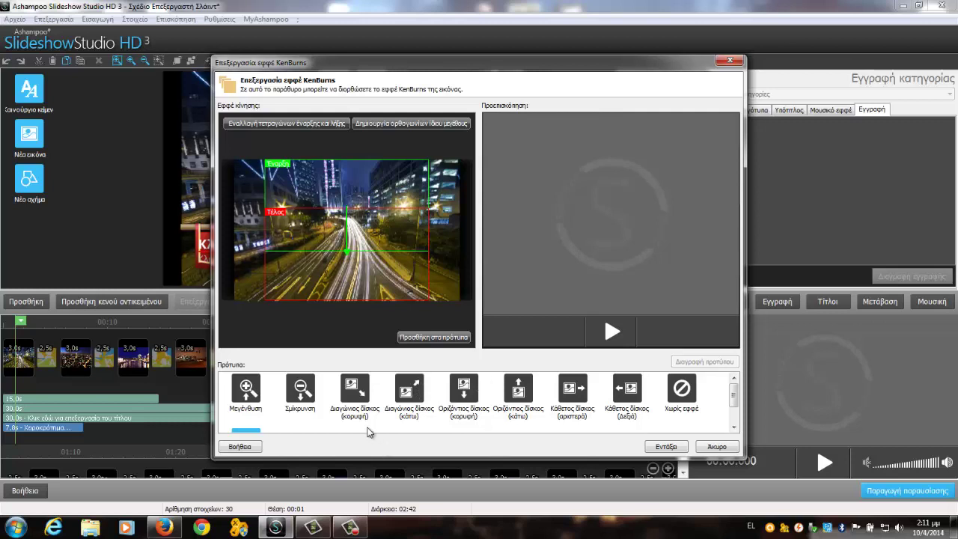
pyautogui.click(357, 395)
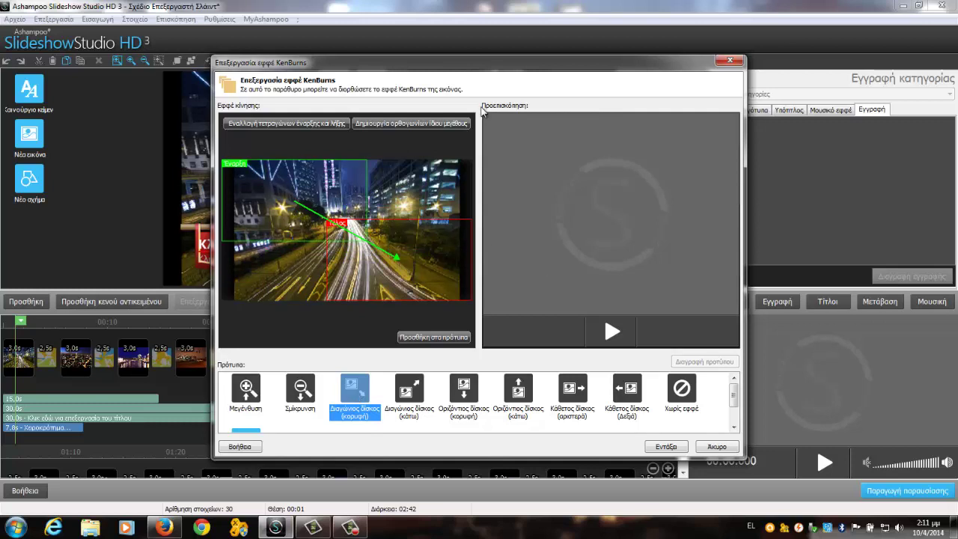
pyautogui.click(612, 340)
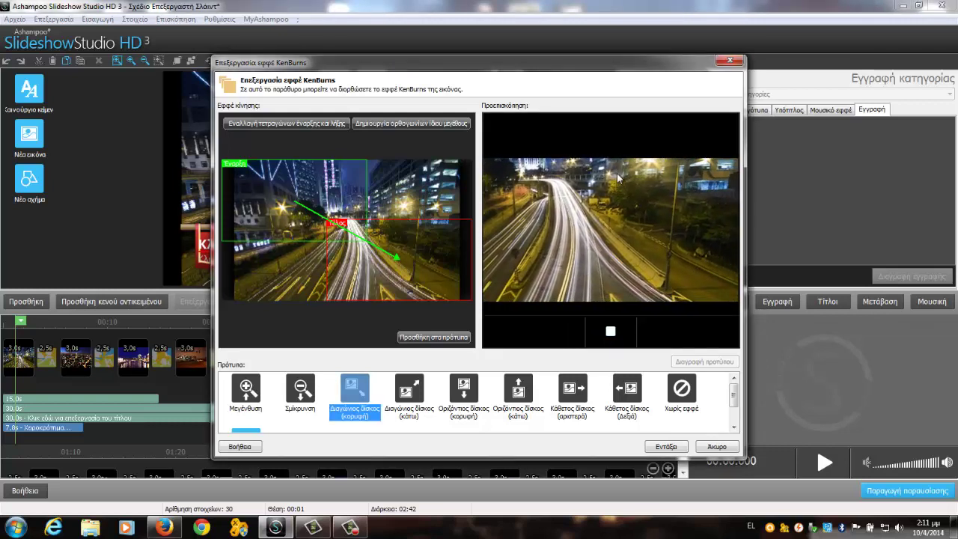
pyautogui.click(578, 405)
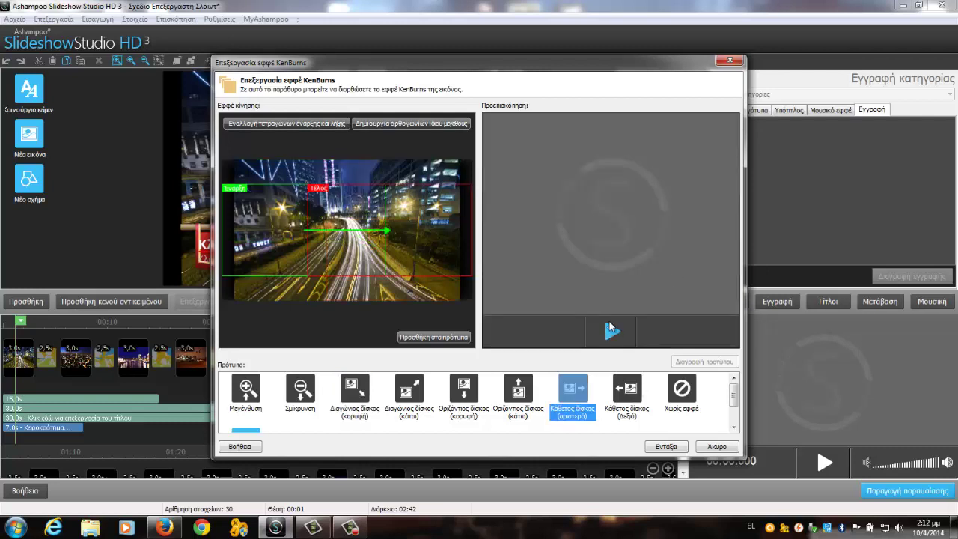
pyautogui.click(611, 329)
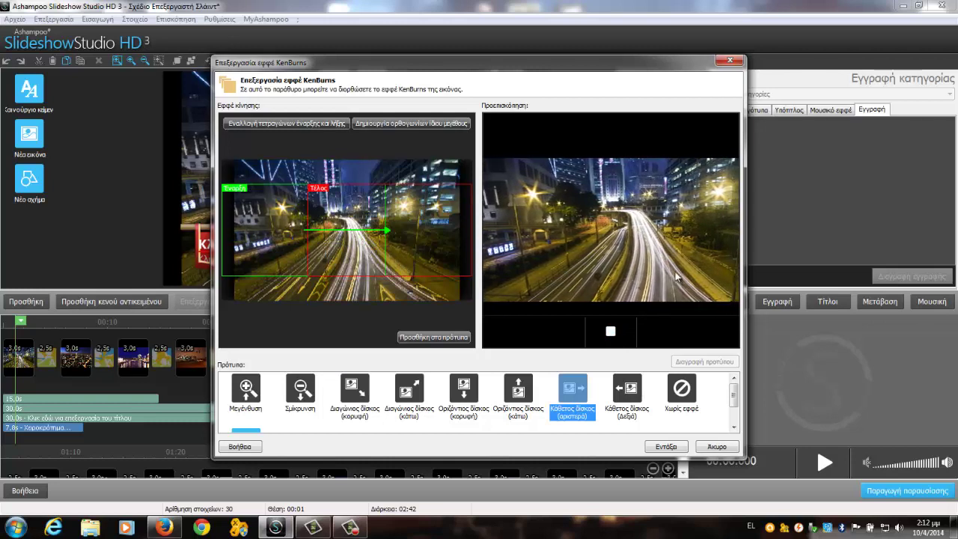
pyautogui.click(531, 408)
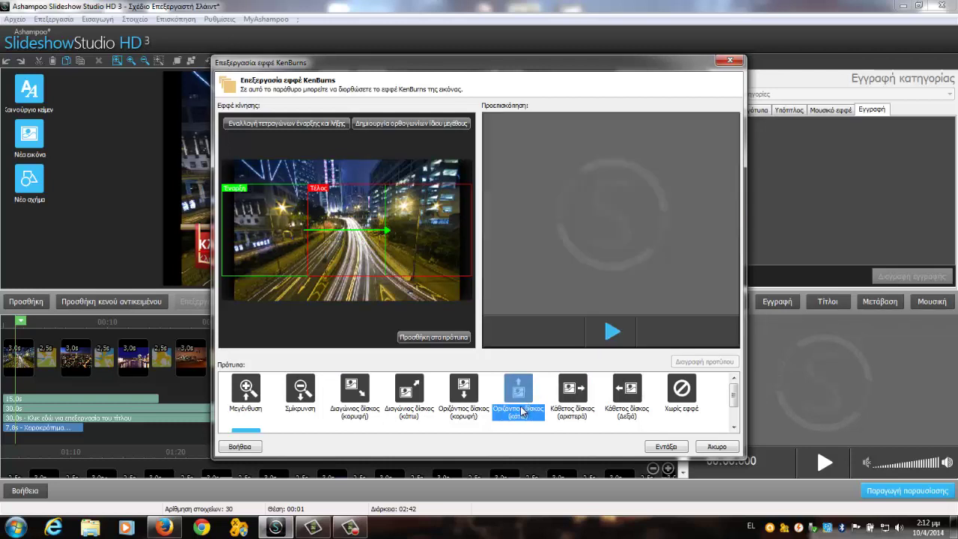
pyautogui.click(530, 401)
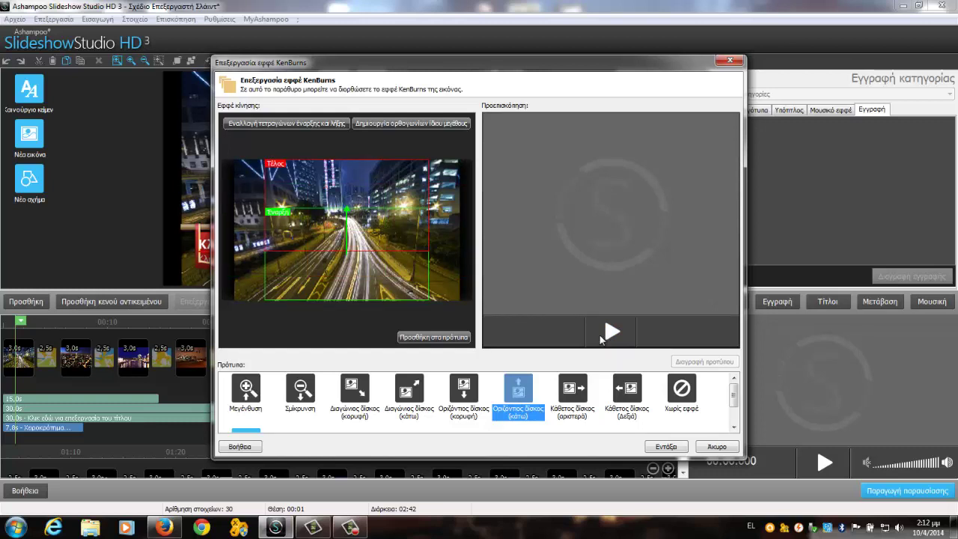
pyautogui.click(607, 337)
pyautogui.click(610, 339)
pyautogui.click(610, 339)
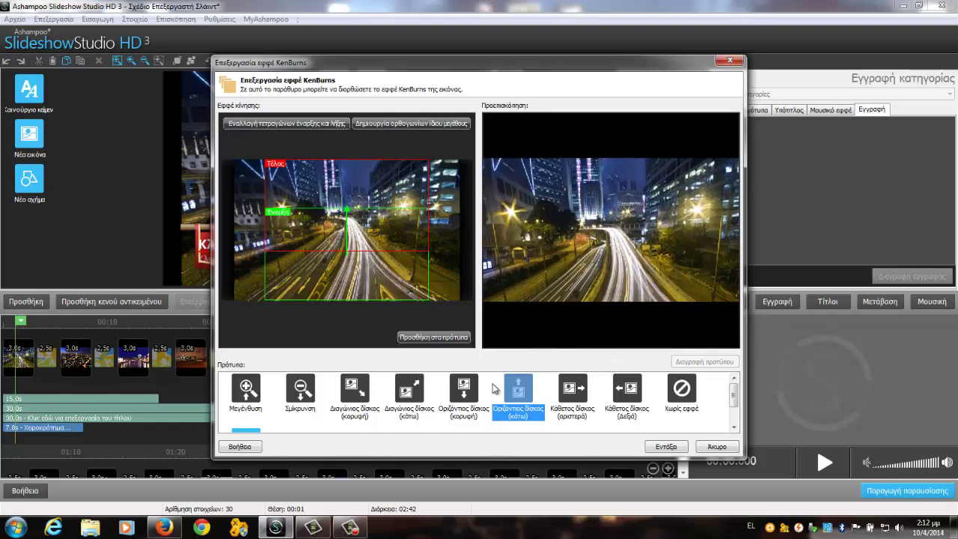
# Step: Save the motion as a template named λλ and close the Ken Burns editor
pyautogui.click(454, 338)
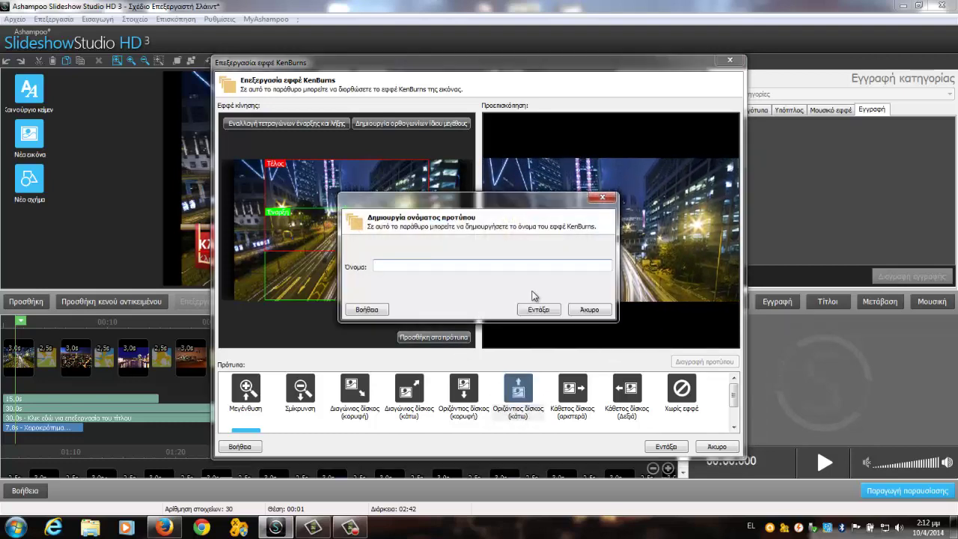
pyautogui.write('λλ')
pyautogui.click(538, 309)
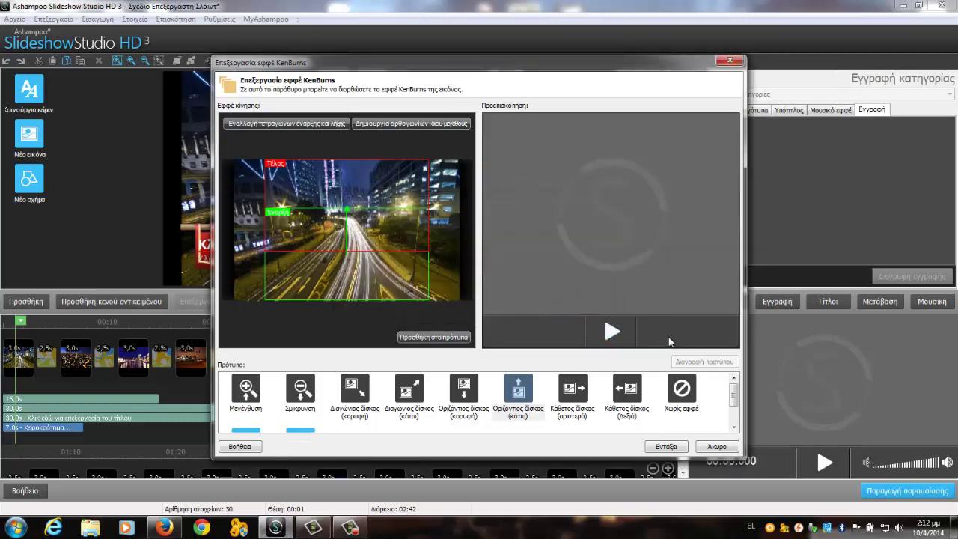
pyautogui.scroll(-2, 734, 389)
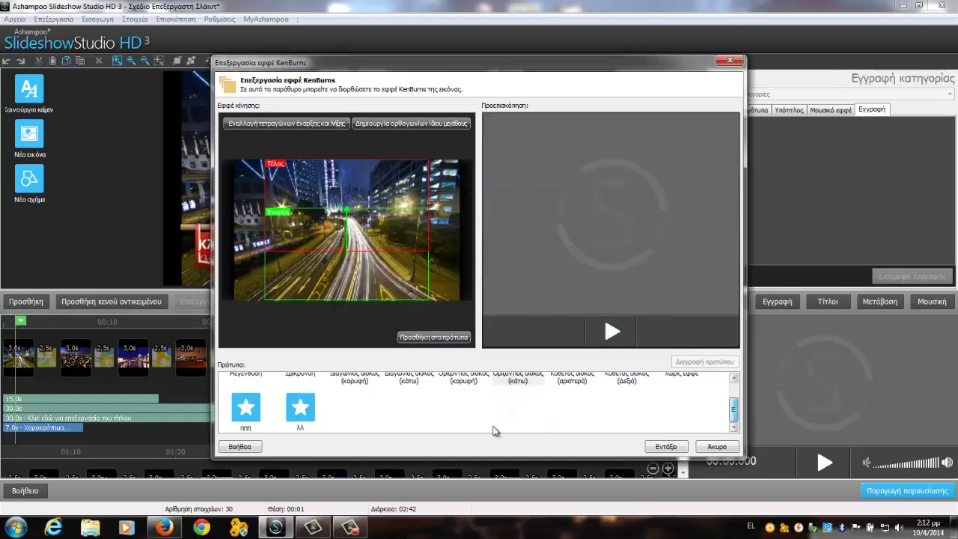
pyautogui.click(306, 421)
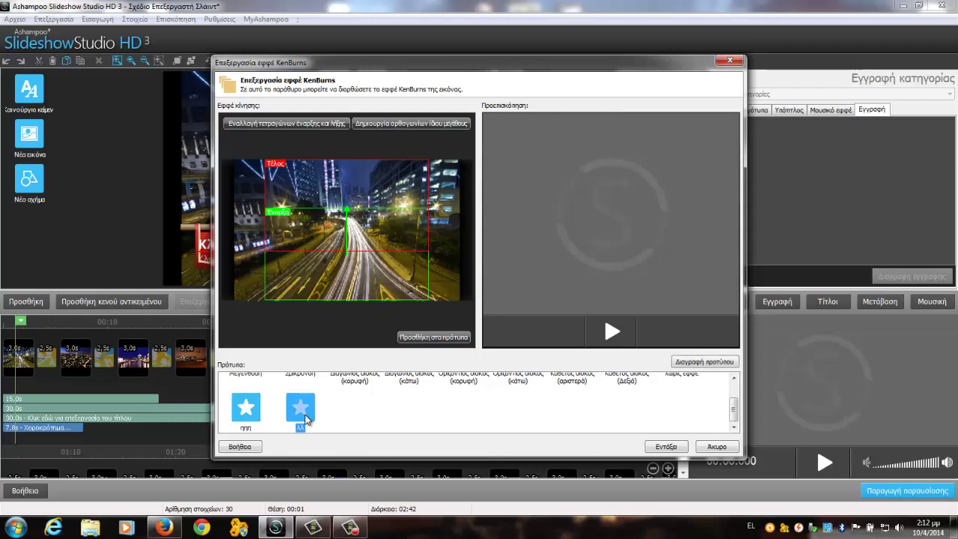
pyautogui.scroll(2, 303, 419)
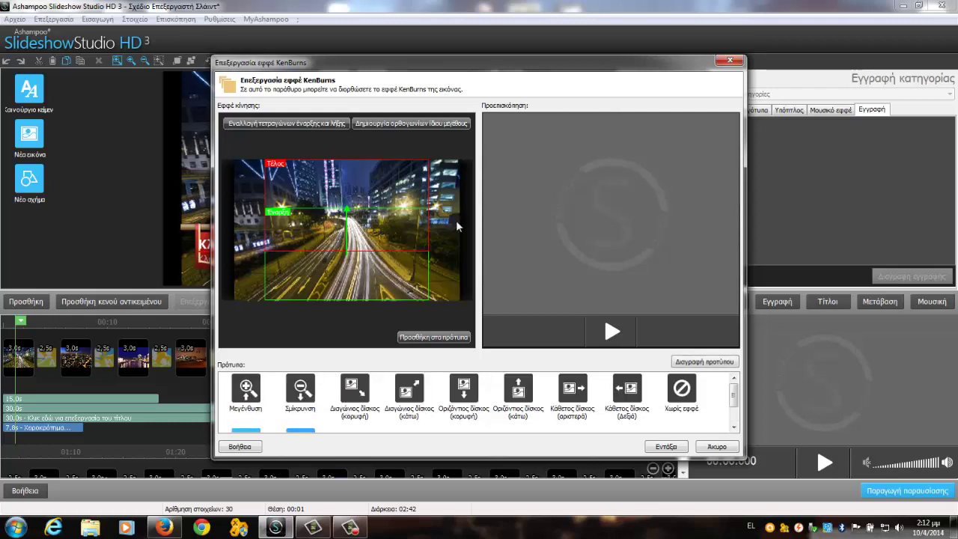
pyautogui.click(666, 446)
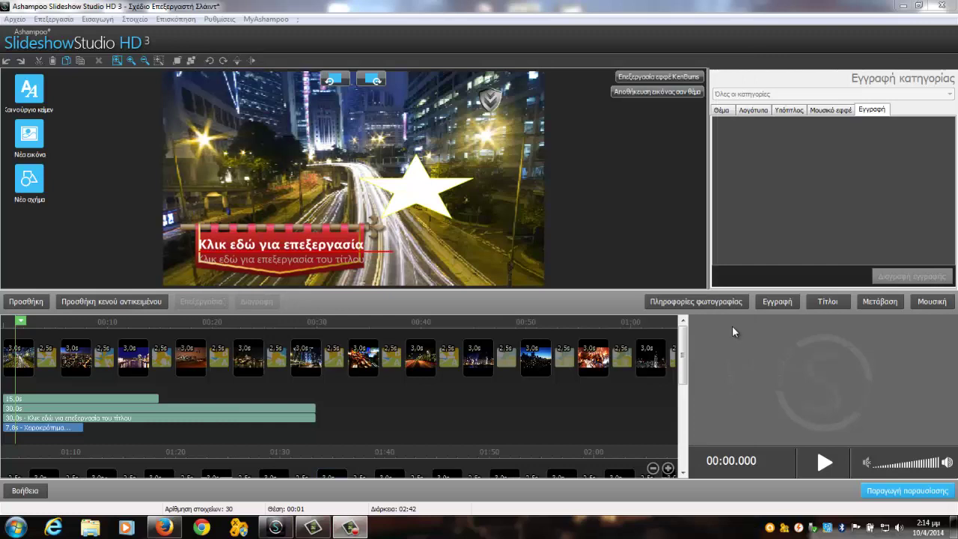
# Step: Enable the photo info overlay showing EXIF date, file name and image dimensions
pyautogui.click(678, 301)
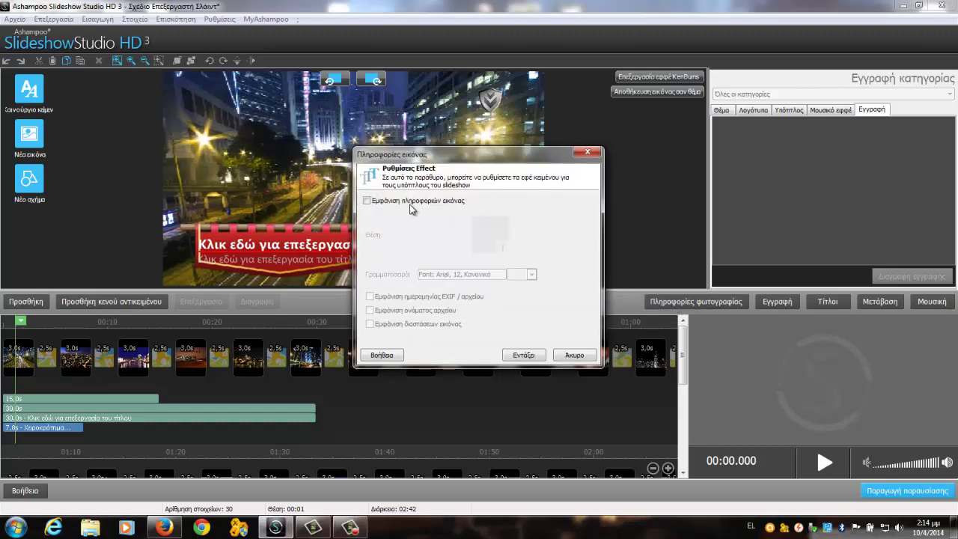
pyautogui.click(411, 209)
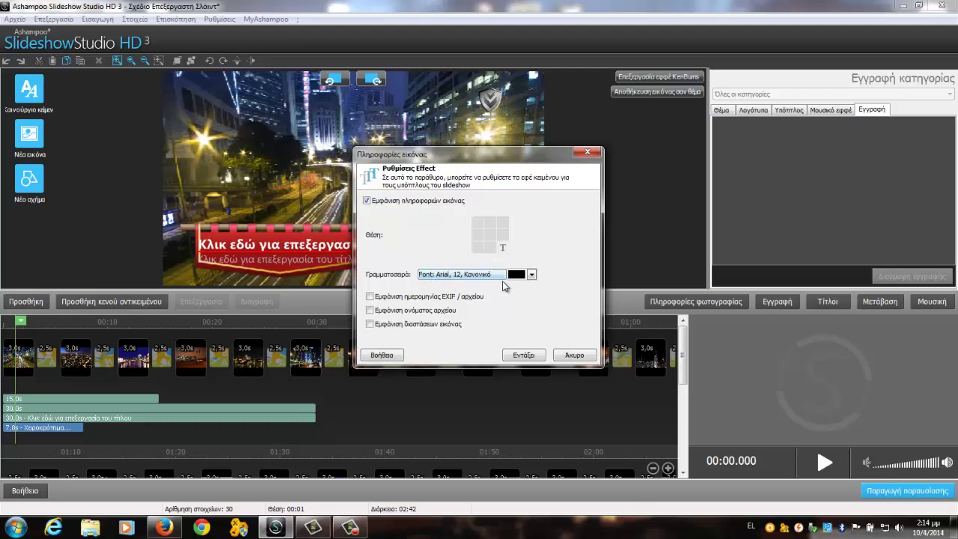
pyautogui.click(438, 297)
pyautogui.click(437, 310)
pyautogui.click(433, 326)
pyautogui.click(522, 355)
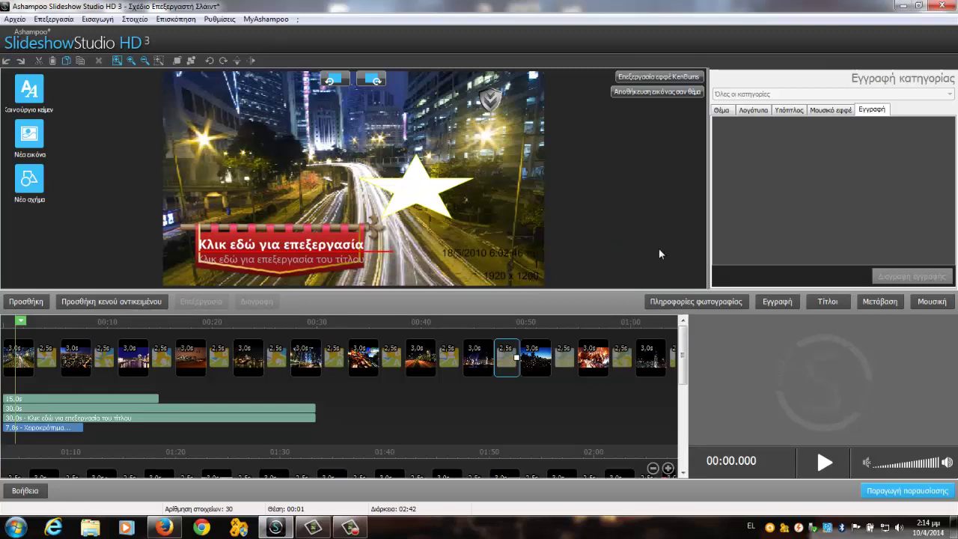
pyautogui.click(781, 305)
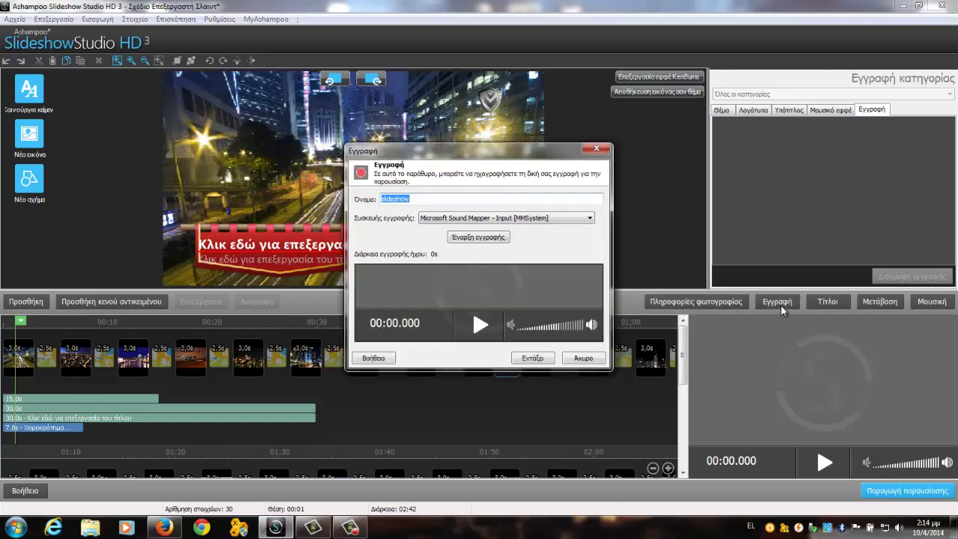
pyautogui.press('Escape')
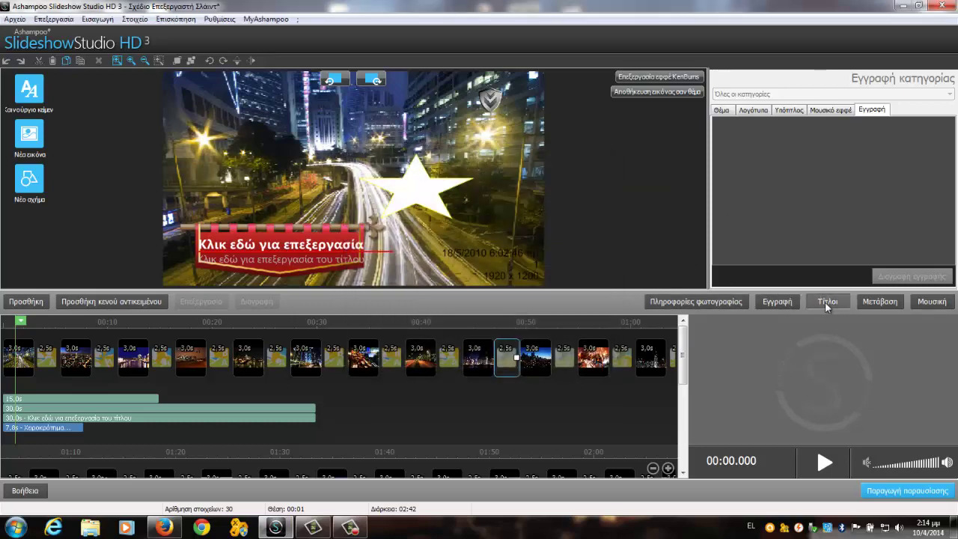
pyautogui.click(827, 302)
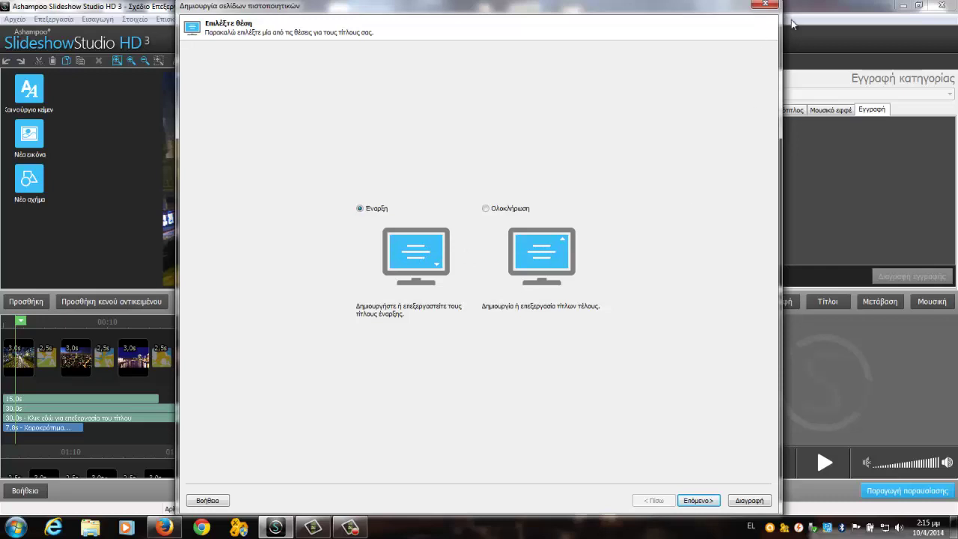
pyautogui.click(765, 6)
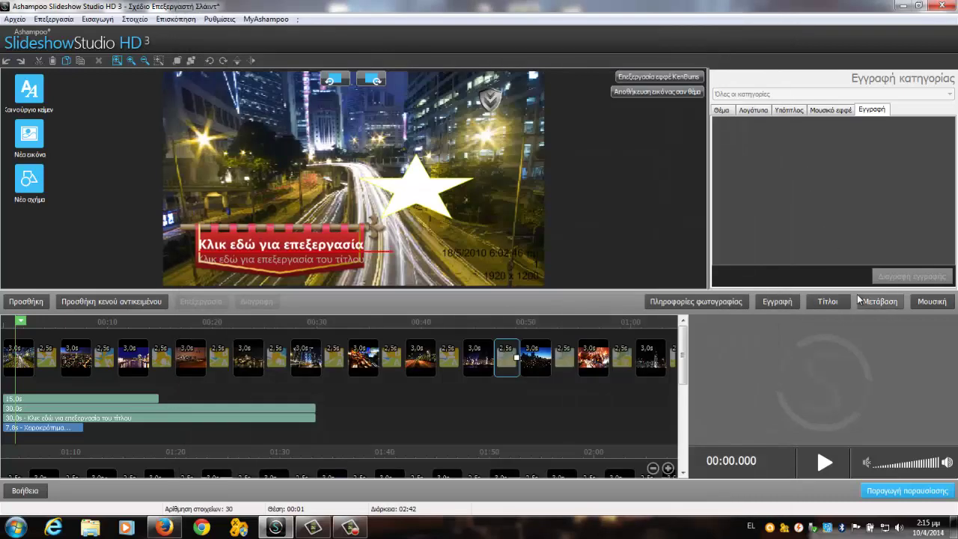
pyautogui.click(883, 303)
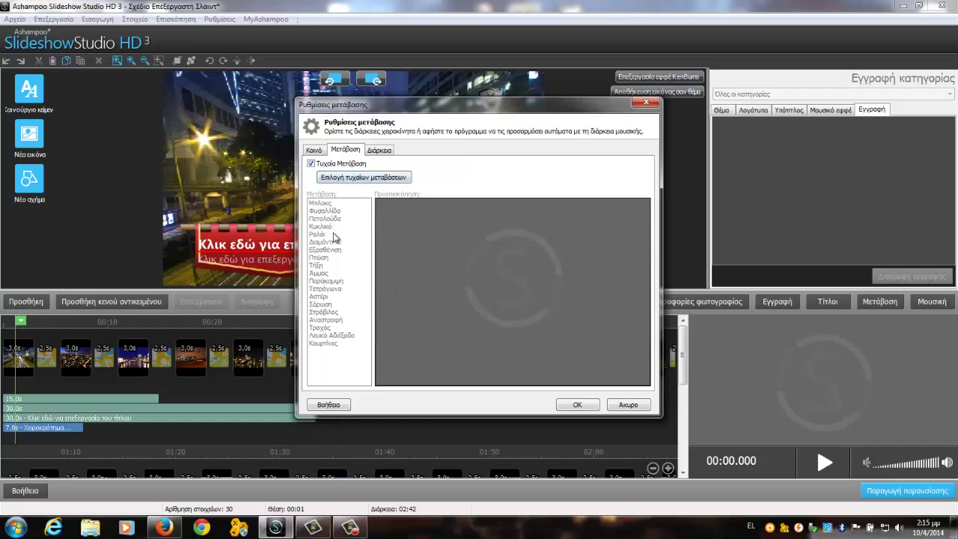
pyautogui.click(318, 150)
pyautogui.click(342, 151)
pyautogui.click(577, 404)
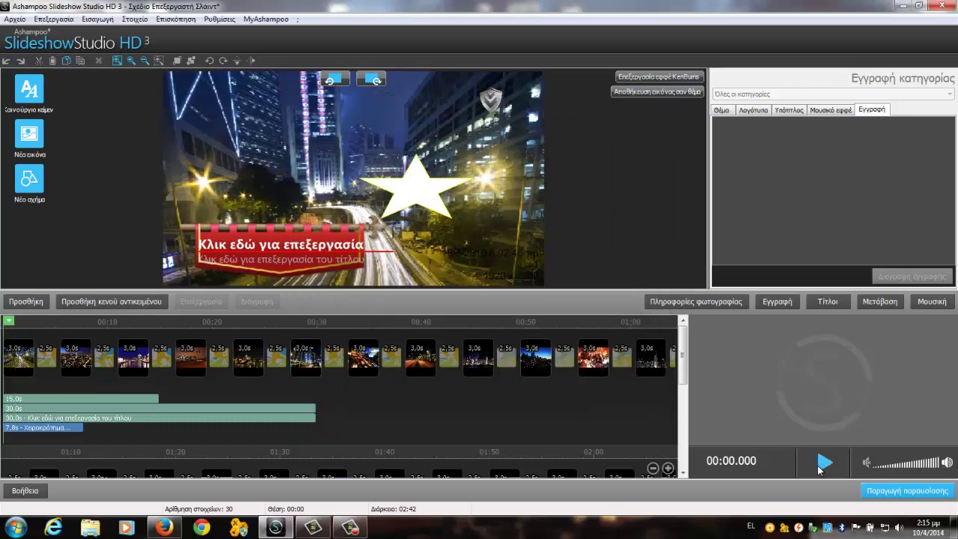
# Step: Play the slideshow in the preview panel
pyautogui.click(823, 465)
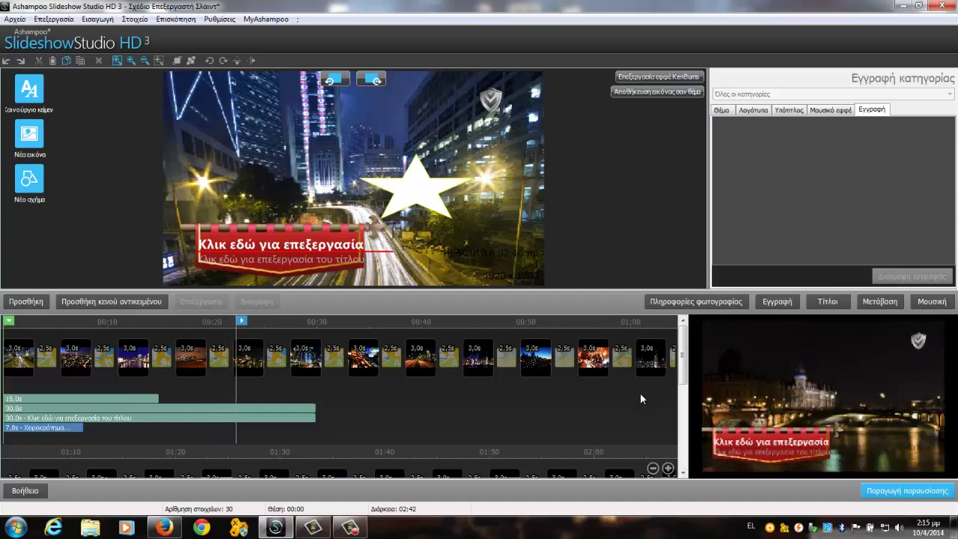
# Step: Stop the preview and leave the Music Manager without adding any background music
pyautogui.click(934, 303)
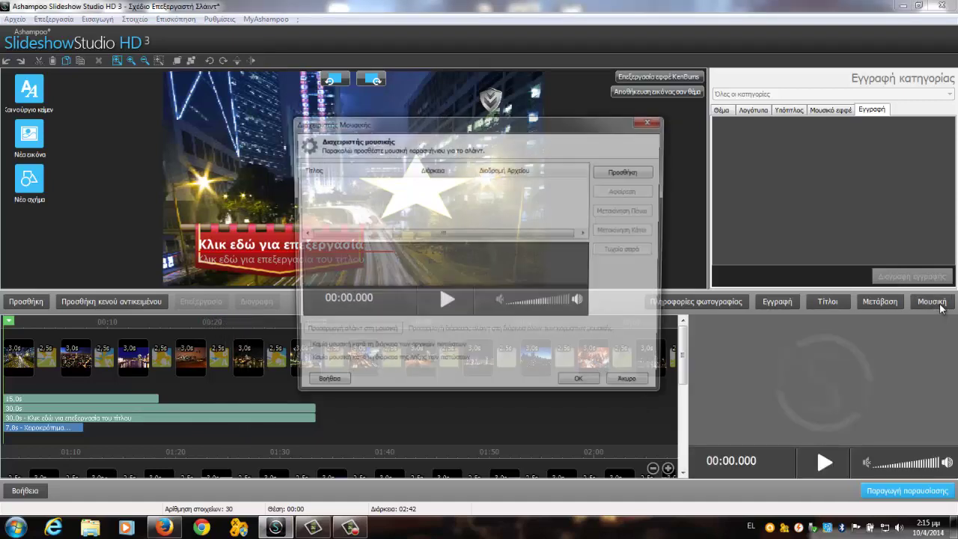
pyautogui.click(614, 180)
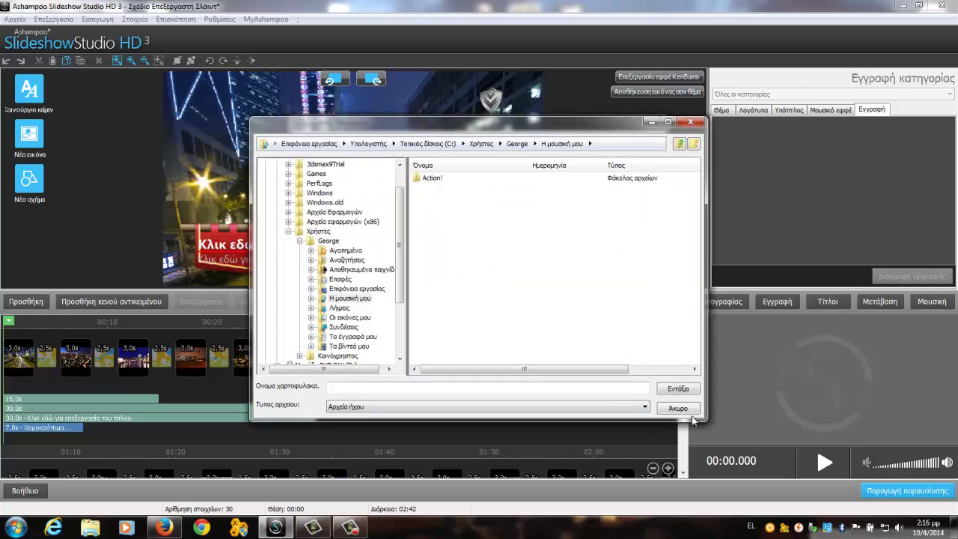
pyautogui.click(689, 411)
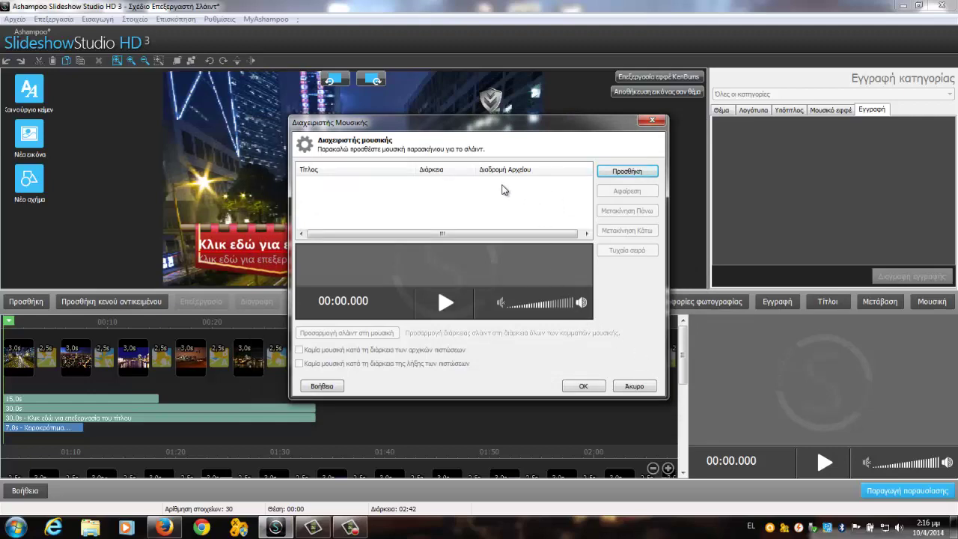
pyautogui.click(631, 386)
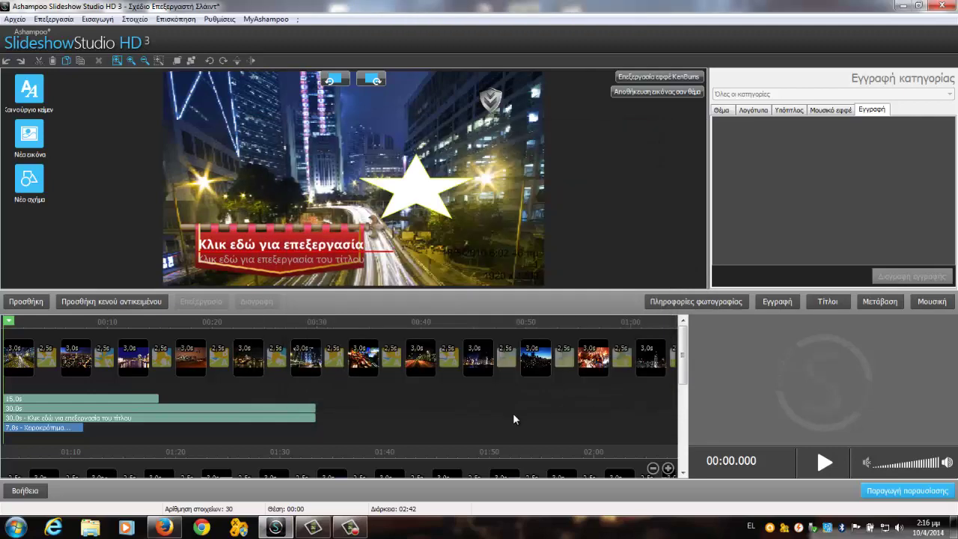